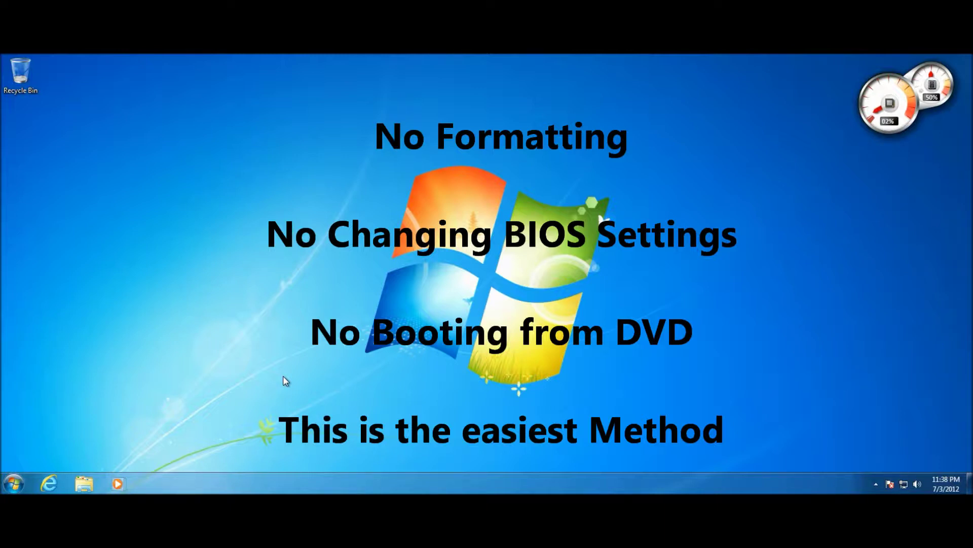
Refresh the desktop from its right-click menu.
drag(283, 375, 666, 171)
drag(330, 145, 339, 127)
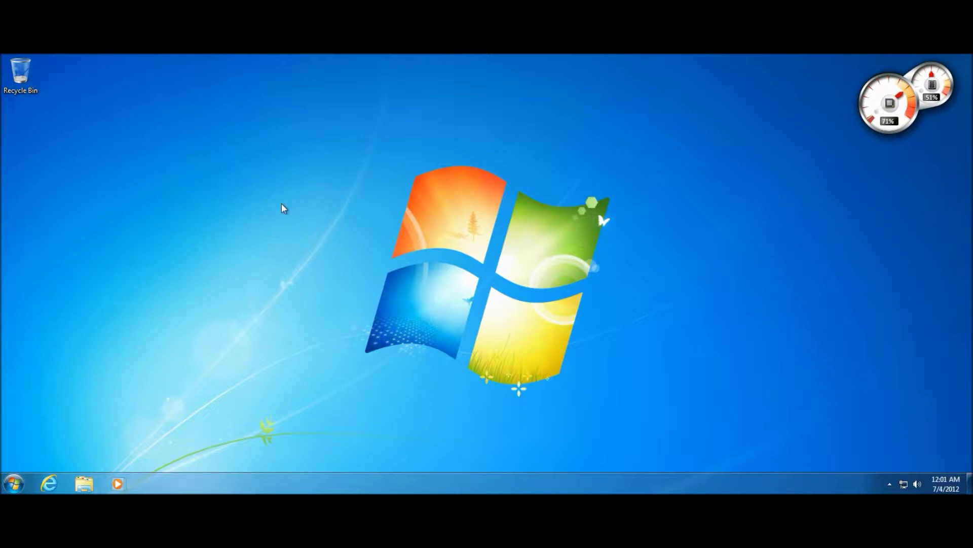
drag(282, 203, 361, 270)
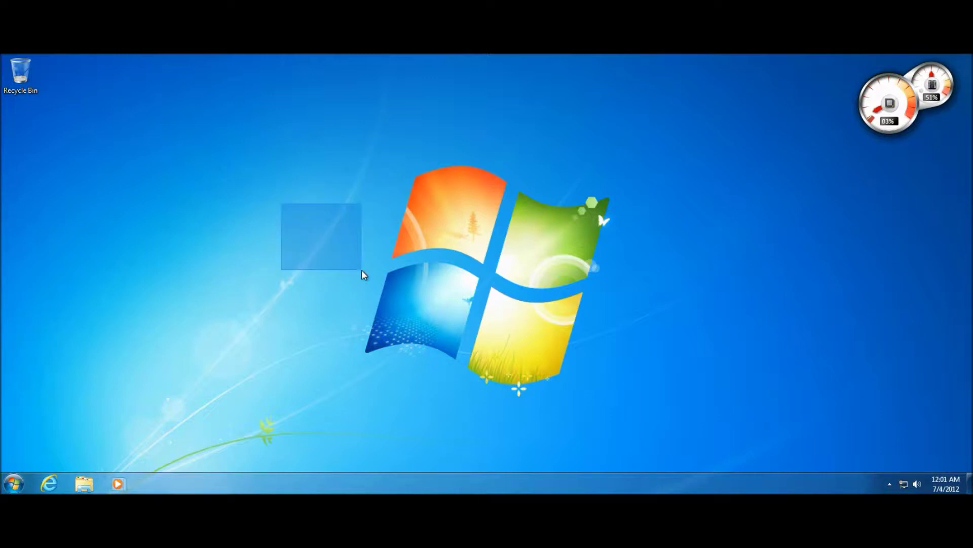
right_click(208, 186)
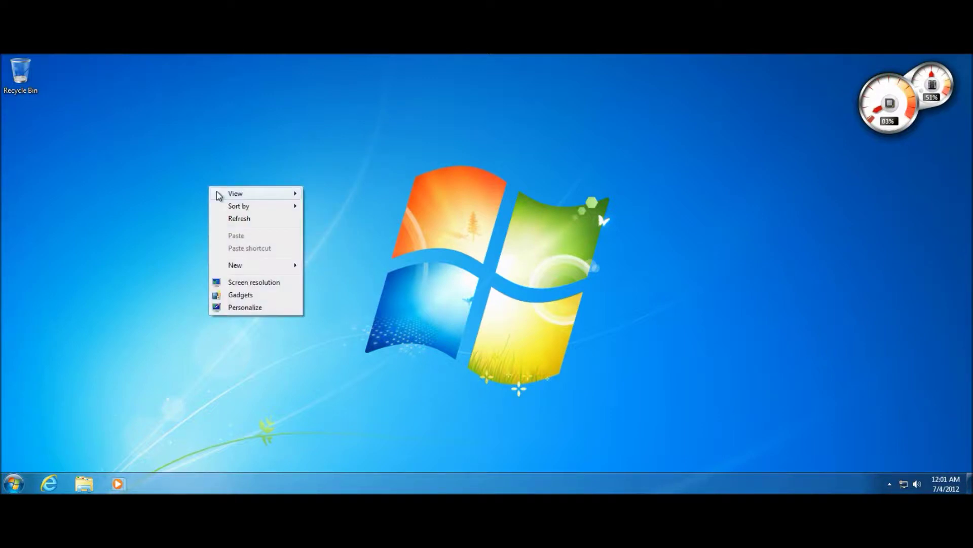
click(236, 214)
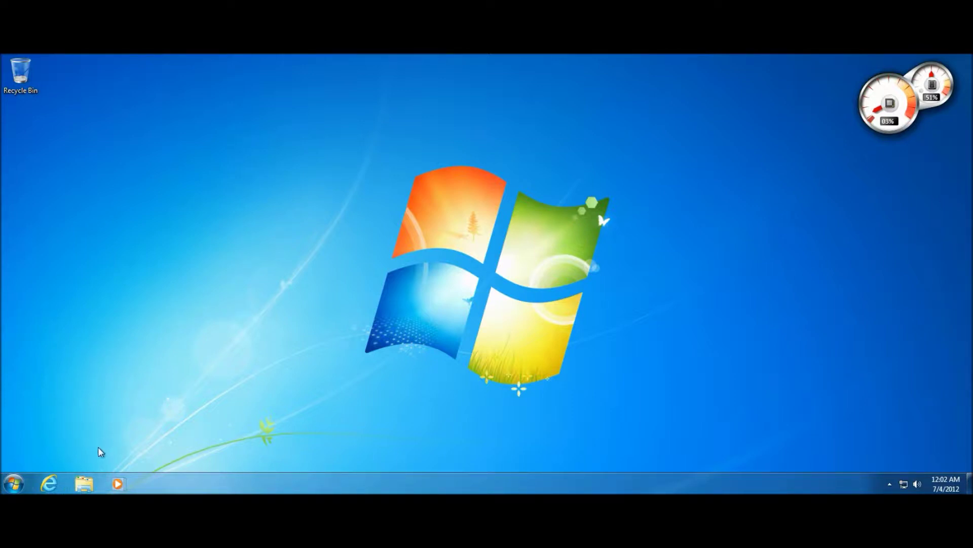
Open the Documents library from the taskbar and scroll through its contents.
click(85, 483)
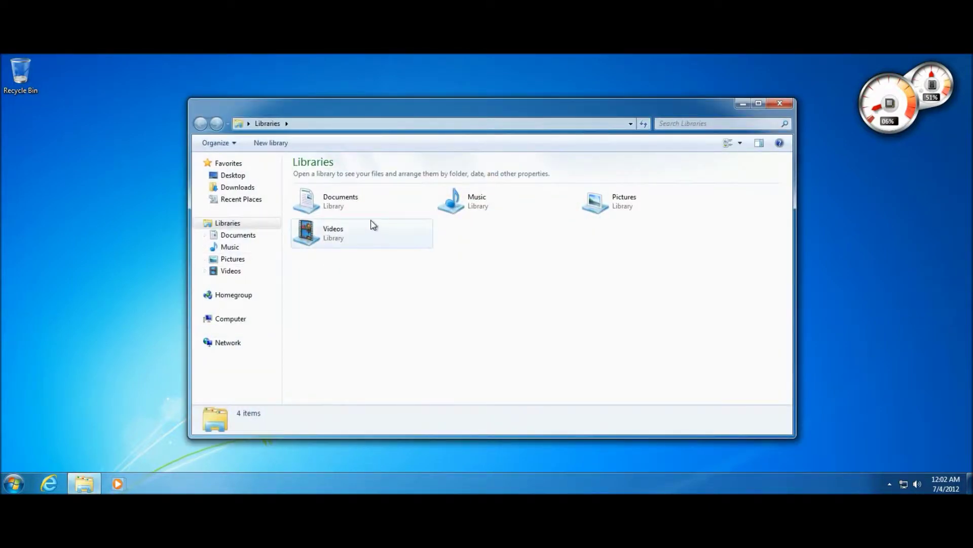
double_click(368, 216)
scroll(338, 267, down, 5)
scroll(338, 267, up, 5)
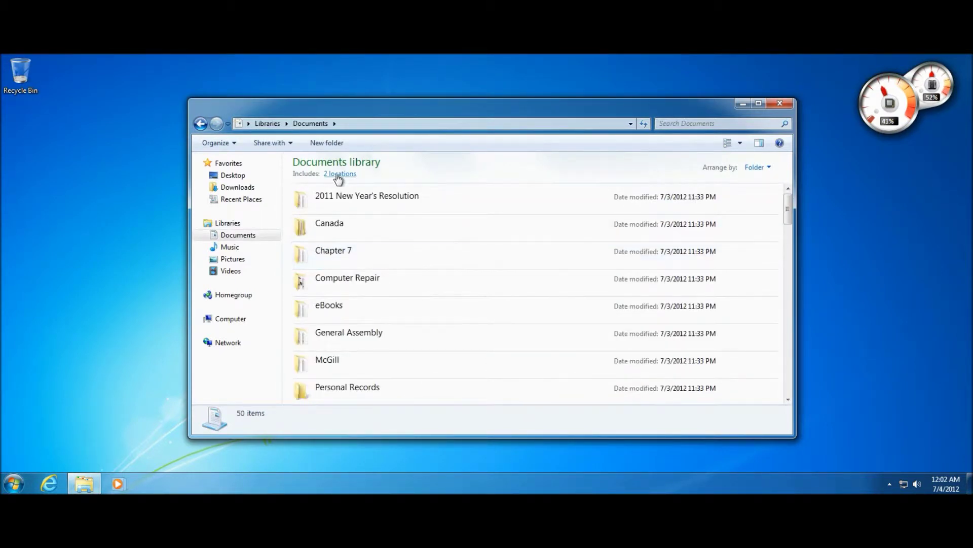
scroll(335, 188, down, 5)
scroll(329, 218, down, 12)
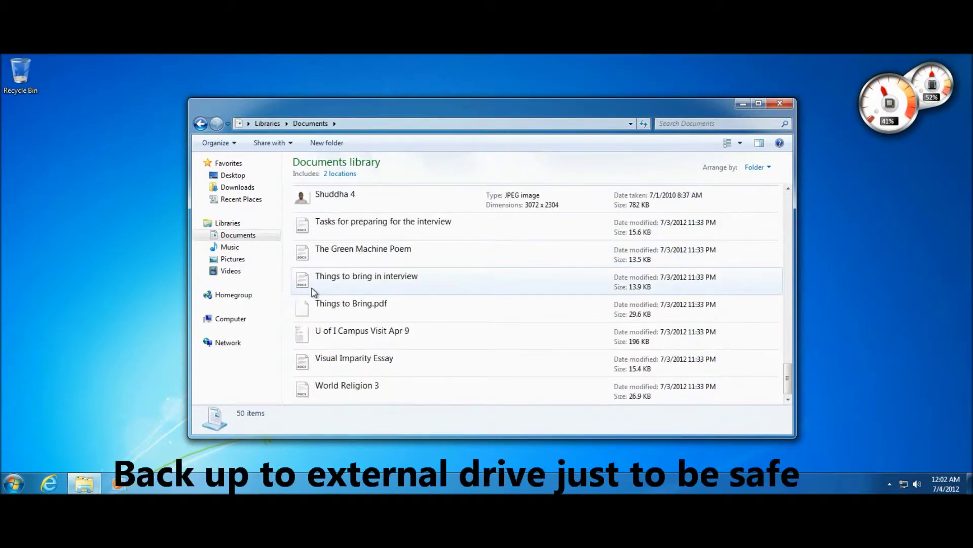
scroll(313, 292, up, 15)
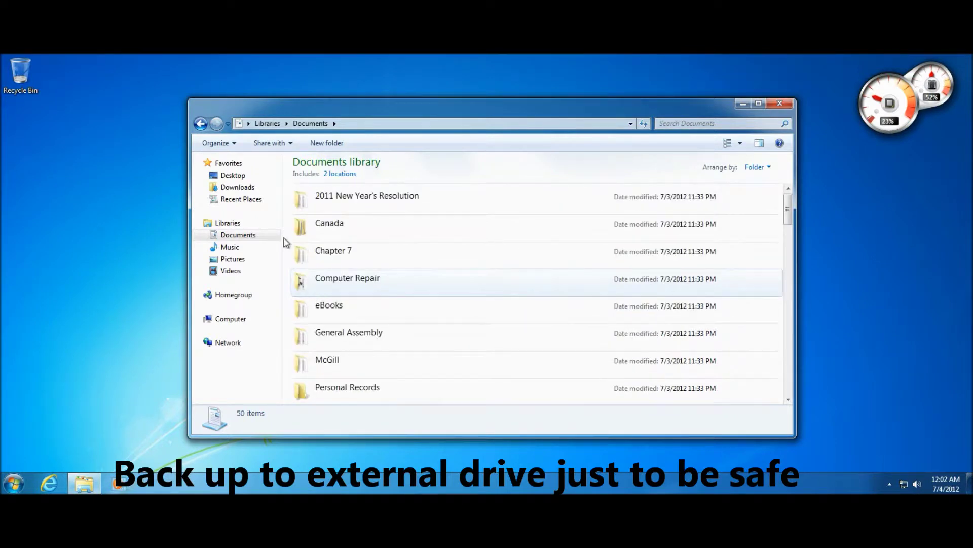
View the Pictures library, then return to the list of libraries.
click(201, 123)
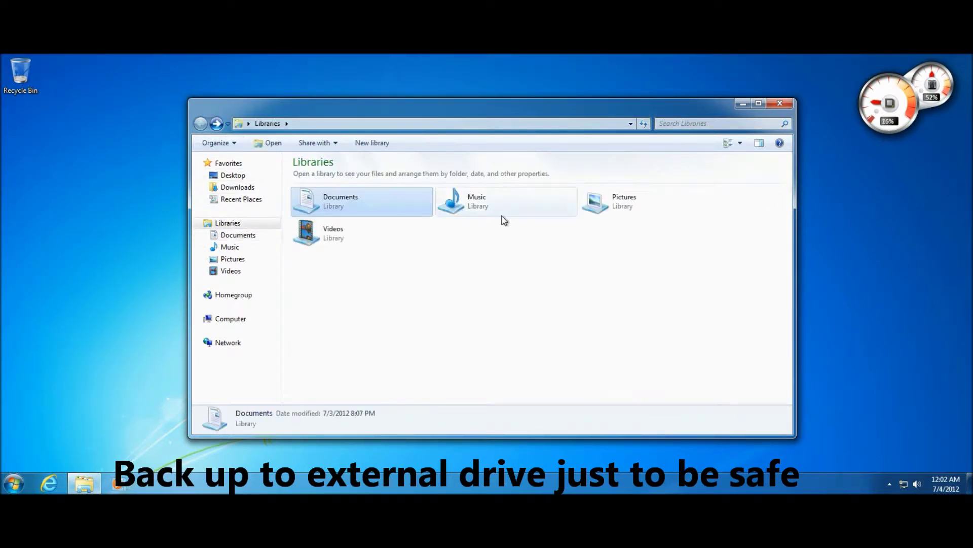
double_click(626, 210)
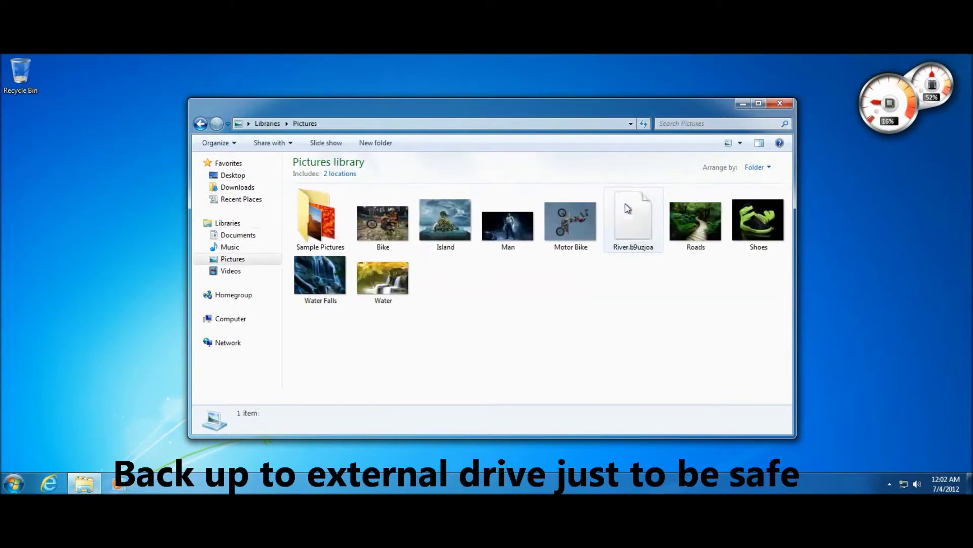
drag(637, 333, 490, 361)
click(269, 123)
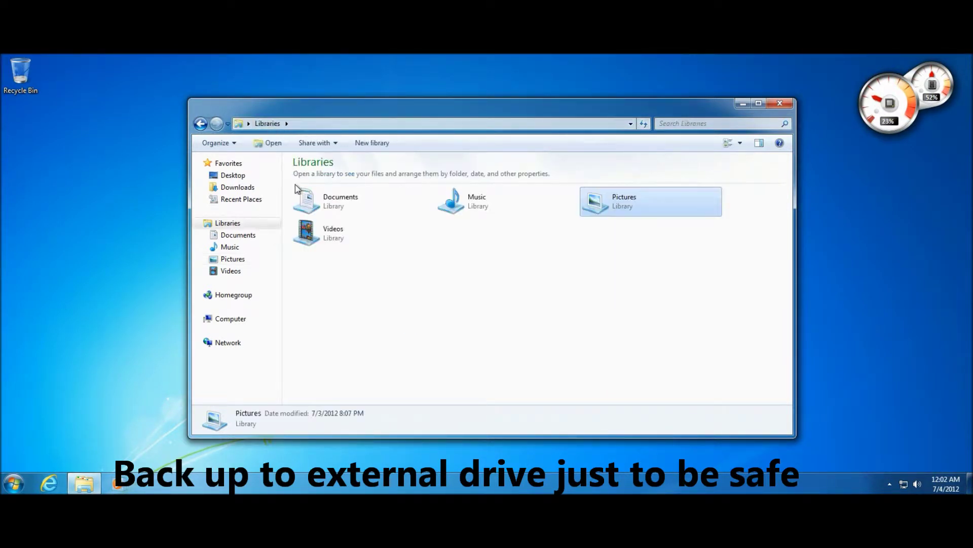
In the Documents library select the Chapter 7 folder, then close the window.
double_click(314, 200)
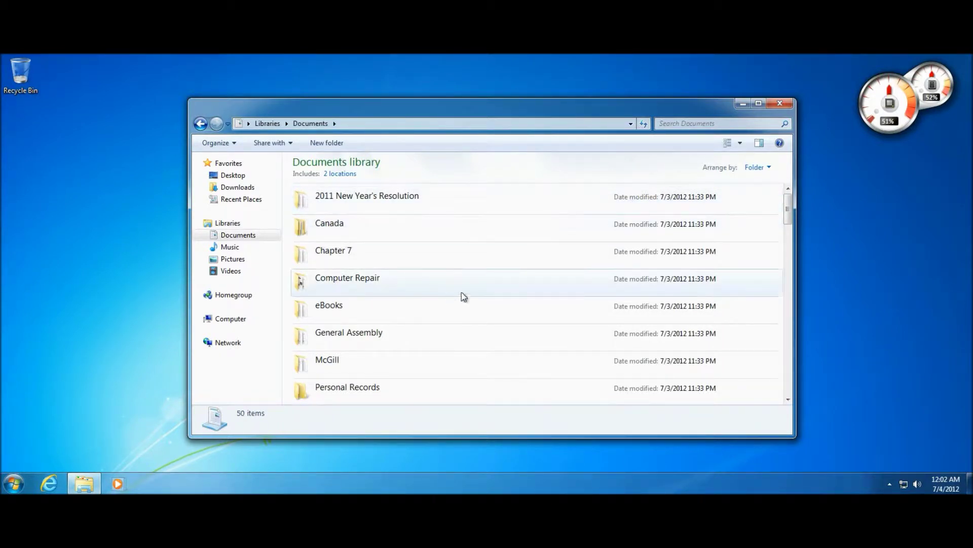
drag(466, 213, 459, 350)
click(444, 264)
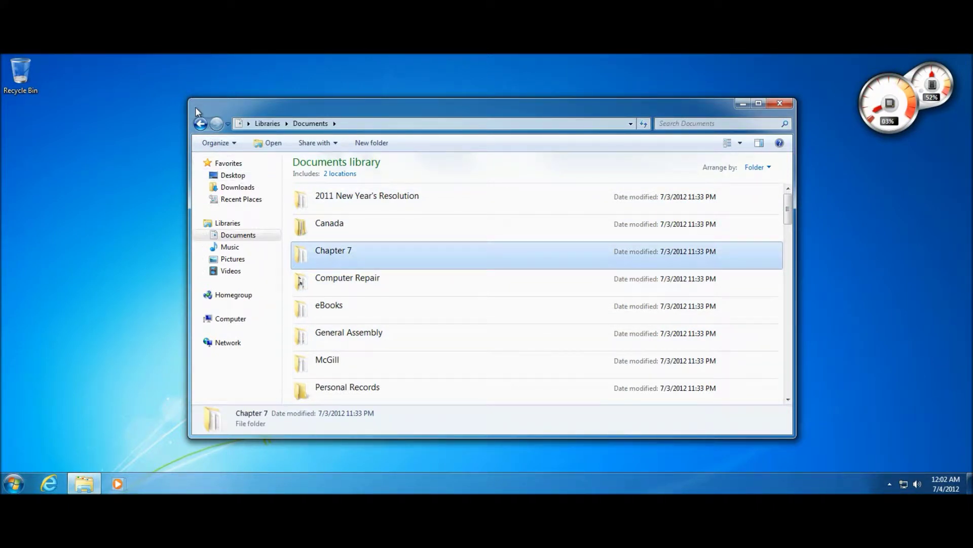
key(alt+F4)
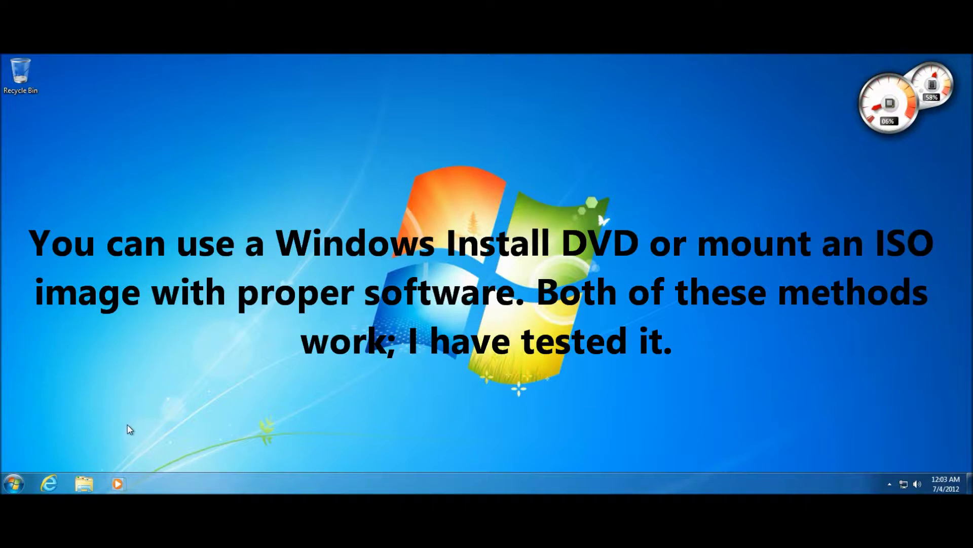
Launch the web browser and briefly open and dismiss the Start menu.
drag(325, 388, 315, 409)
drag(314, 409, 701, 155)
drag(533, 268, 269, 419)
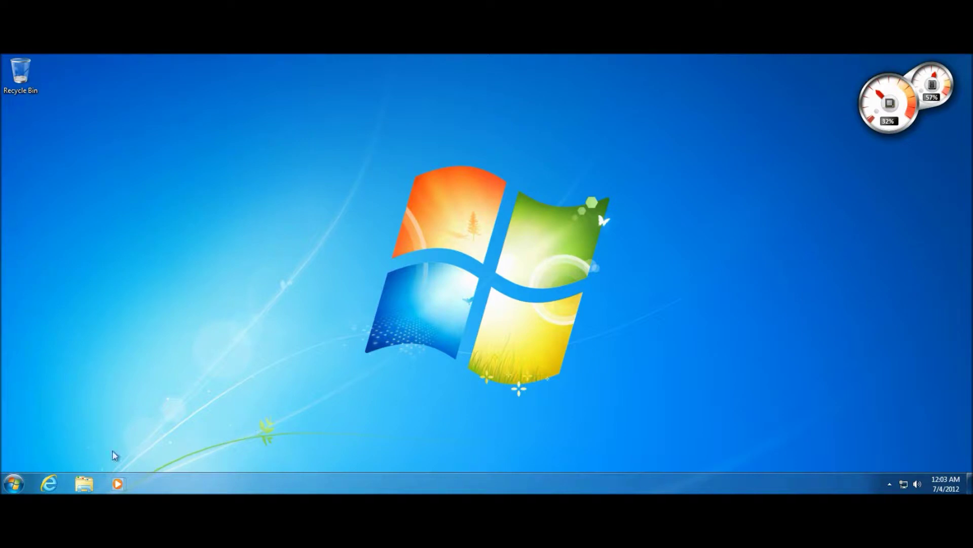
click(59, 475)
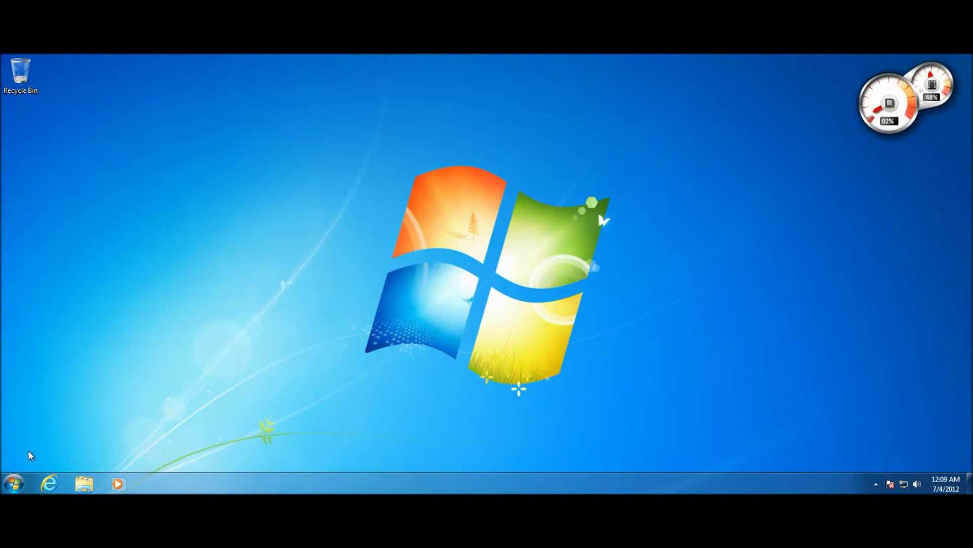
click(13, 482)
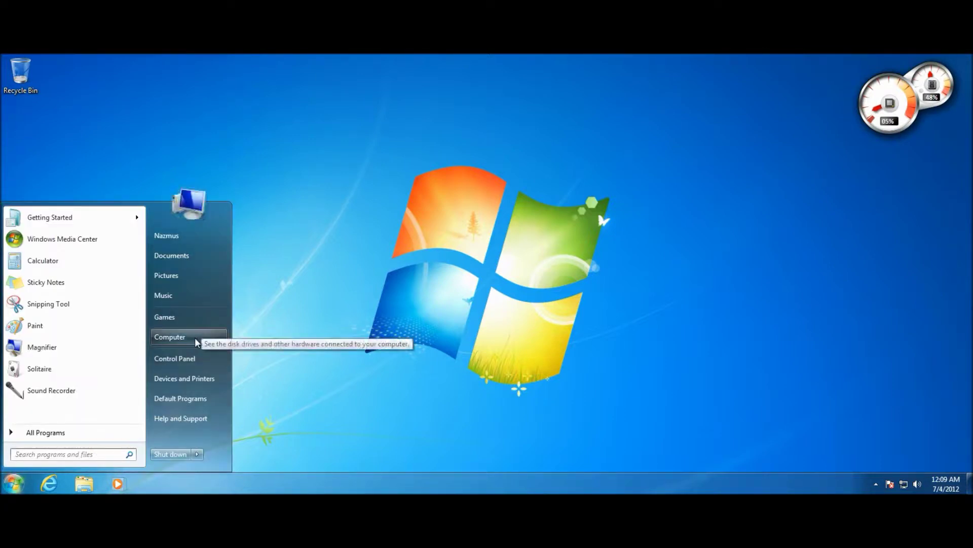
click(294, 329)
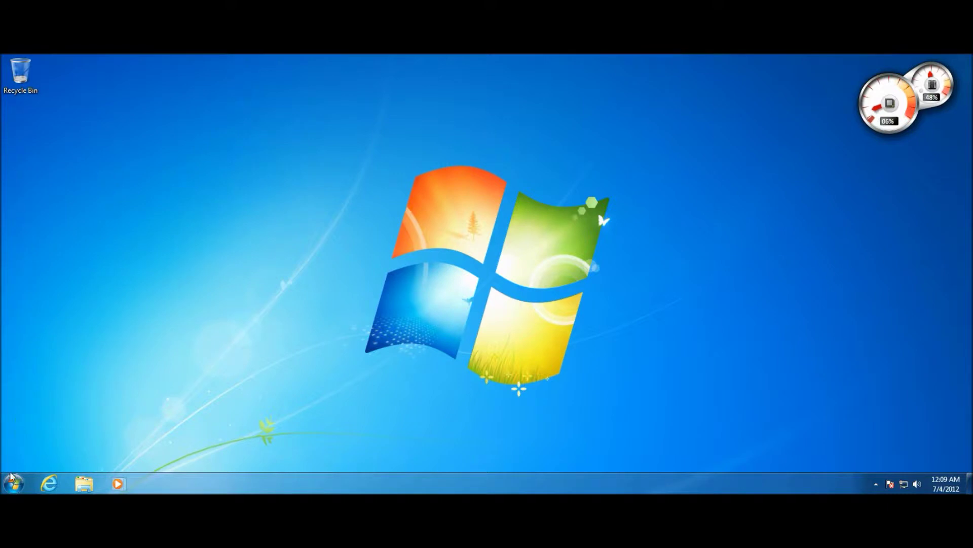
Open the WIN_7_HOMEPREMIUM disc in DVD Drive (D:) from Computer.
click(81, 486)
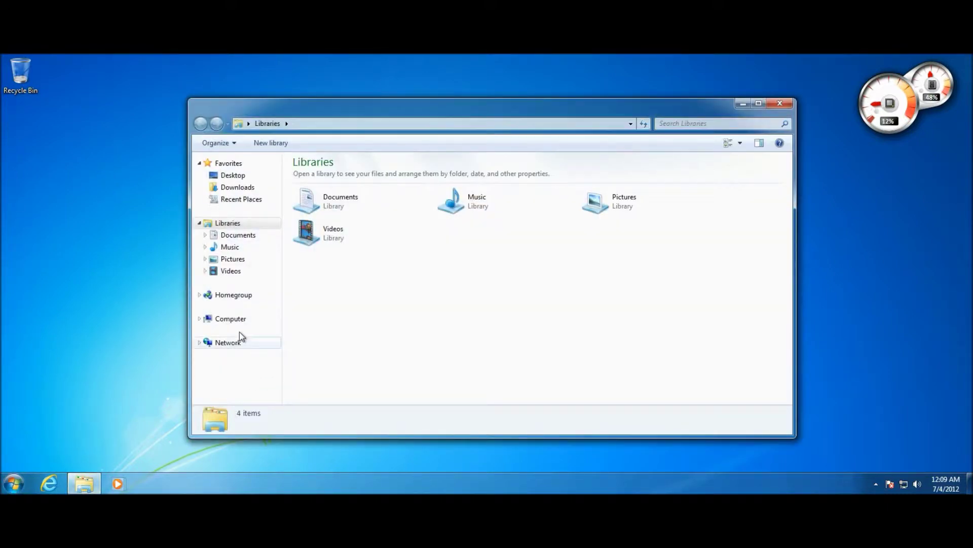
click(237, 324)
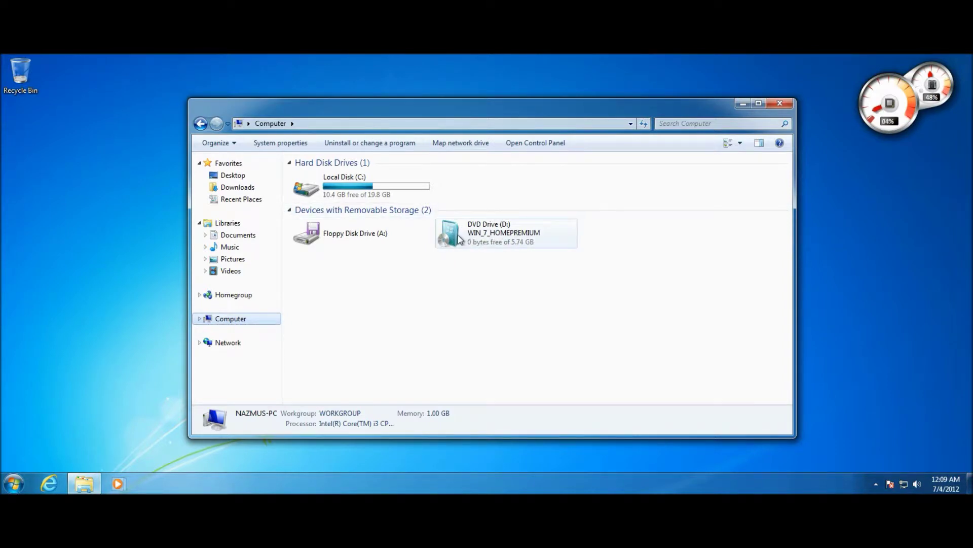
mouse_move(459, 239)
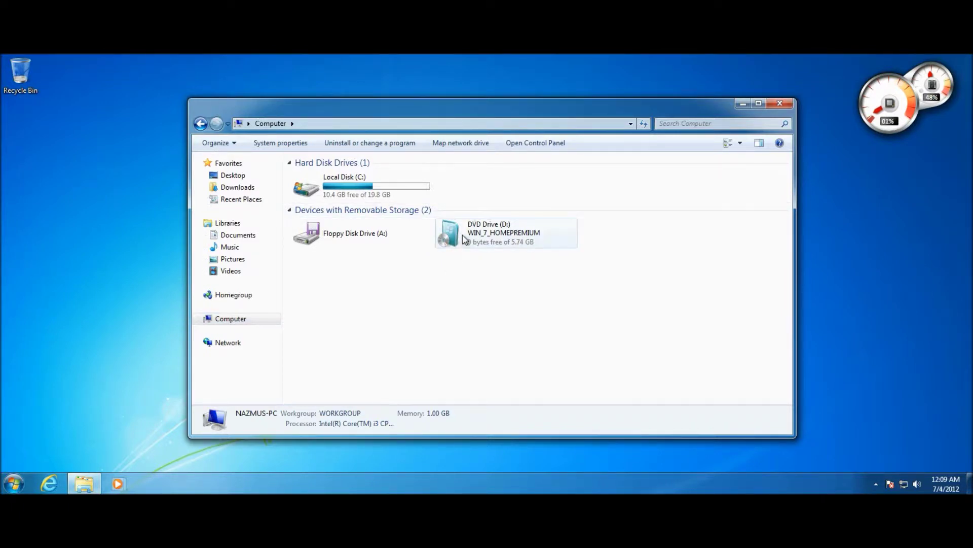
right_click(463, 235)
click(484, 242)
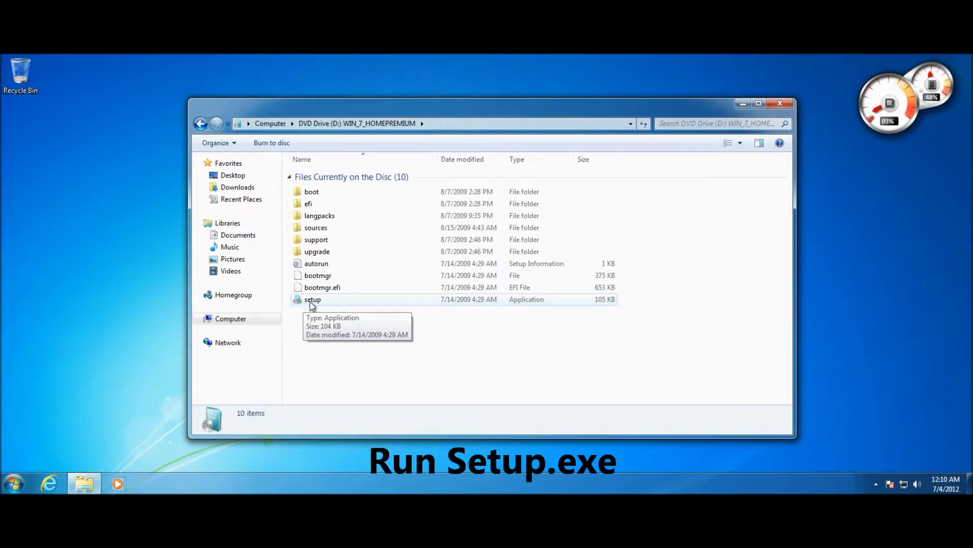
Run the disc's setup program, approve the UAC prompt, and close the disc window.
double_click(313, 299)
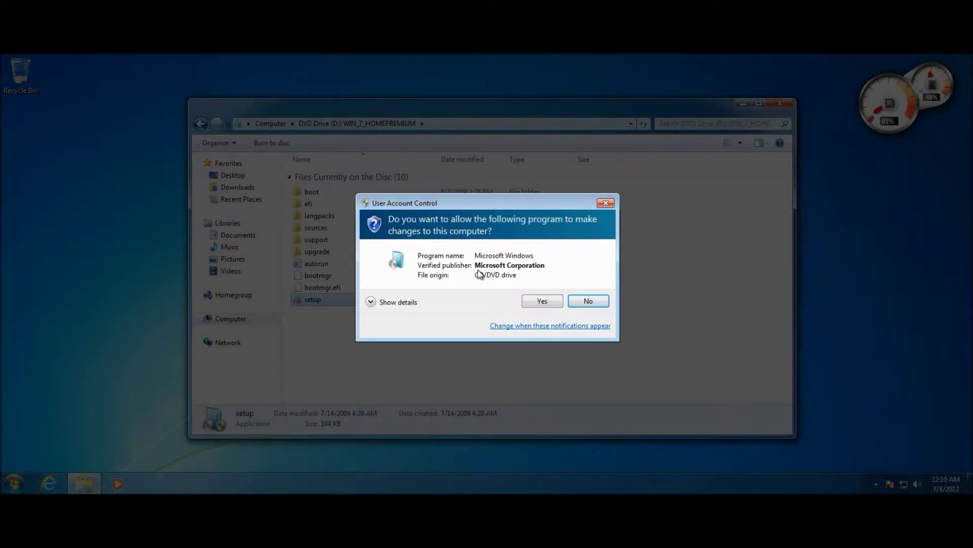
click(538, 304)
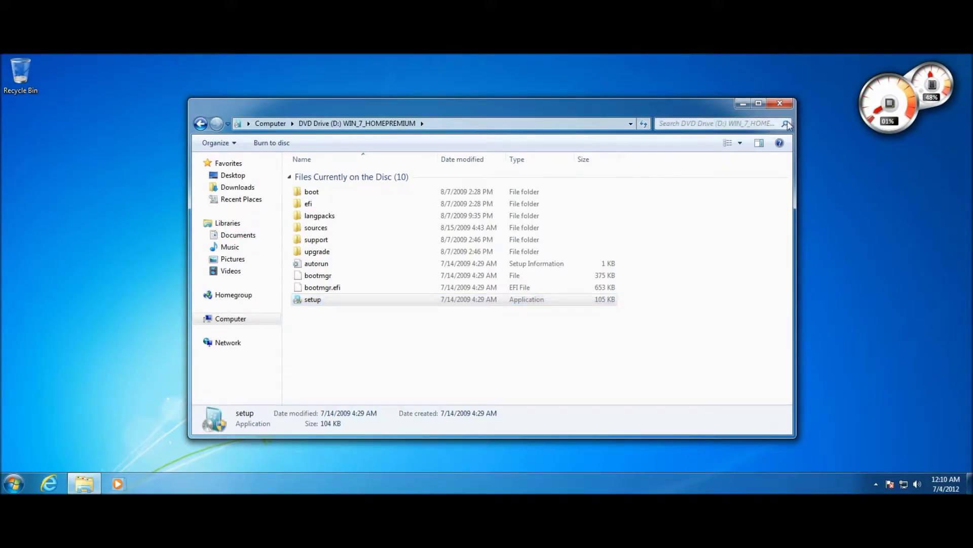
click(783, 109)
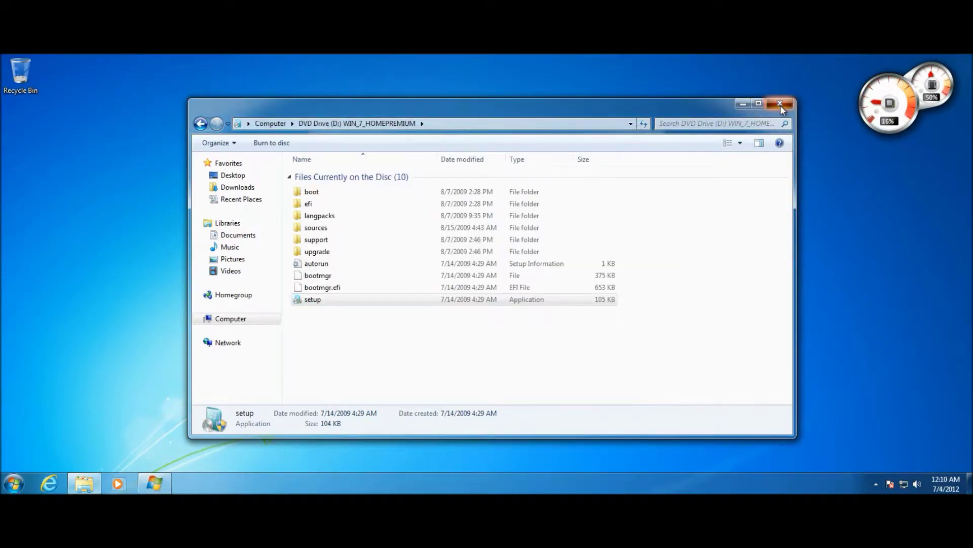
click(781, 105)
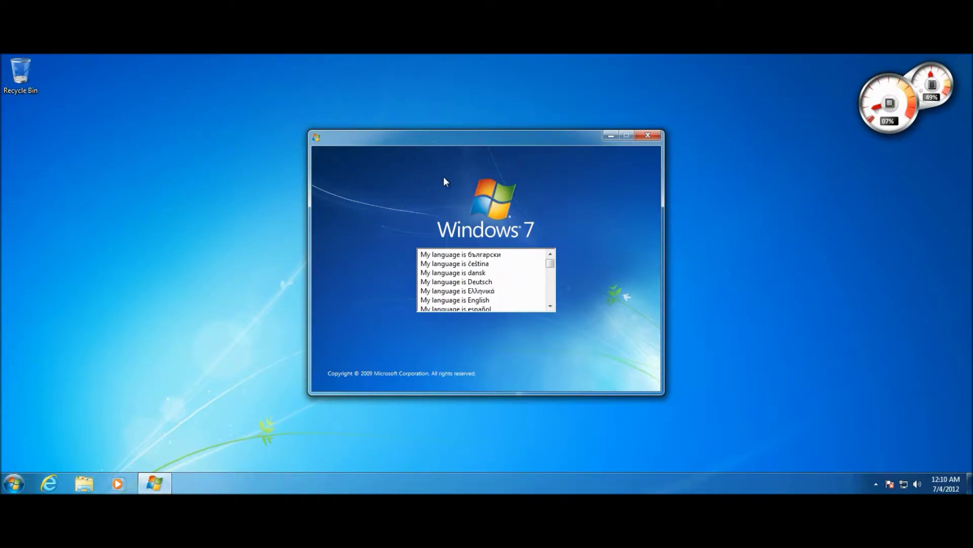
Select English as the setup language and start the Windows 7 installation with Install now.
click(463, 303)
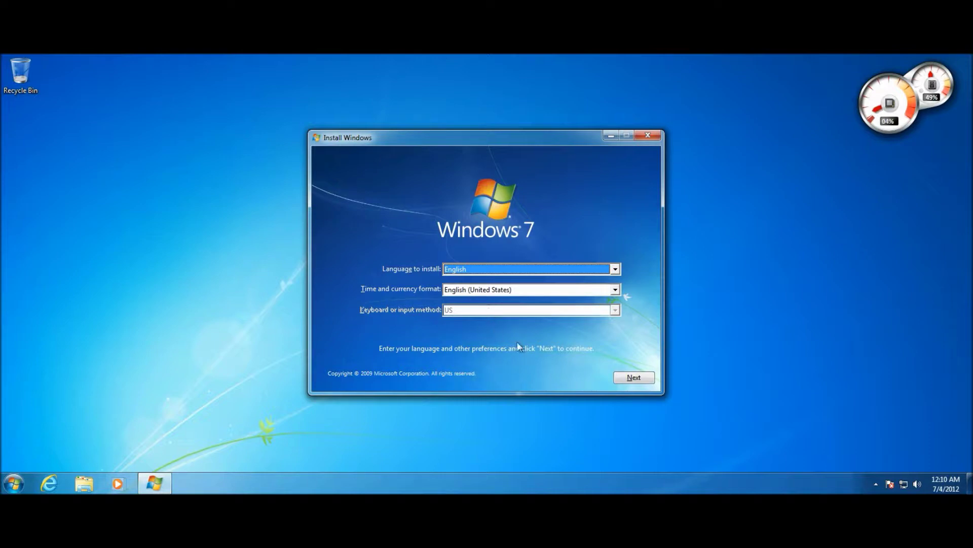
click(640, 379)
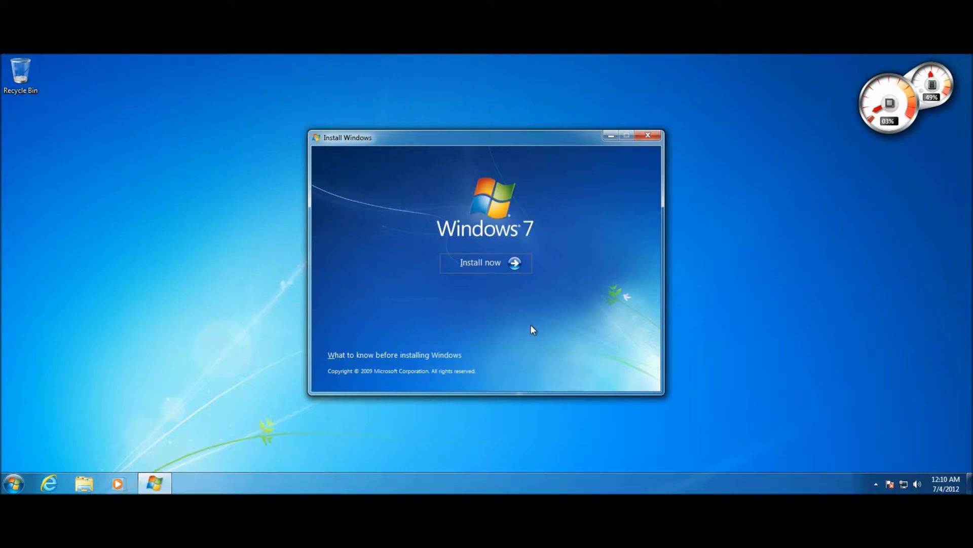
click(491, 263)
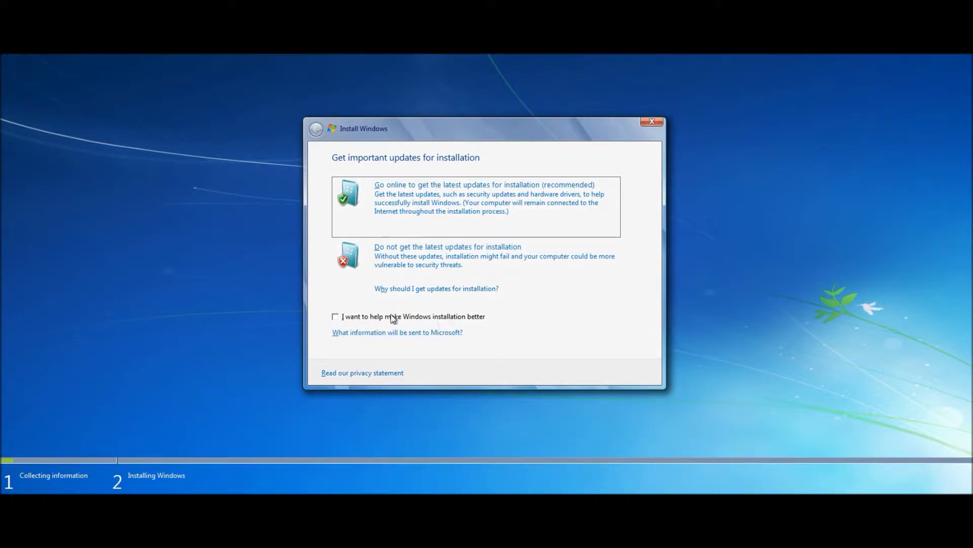
Opt in to improving Windows installation and go online for the latest setup updates.
click(336, 317)
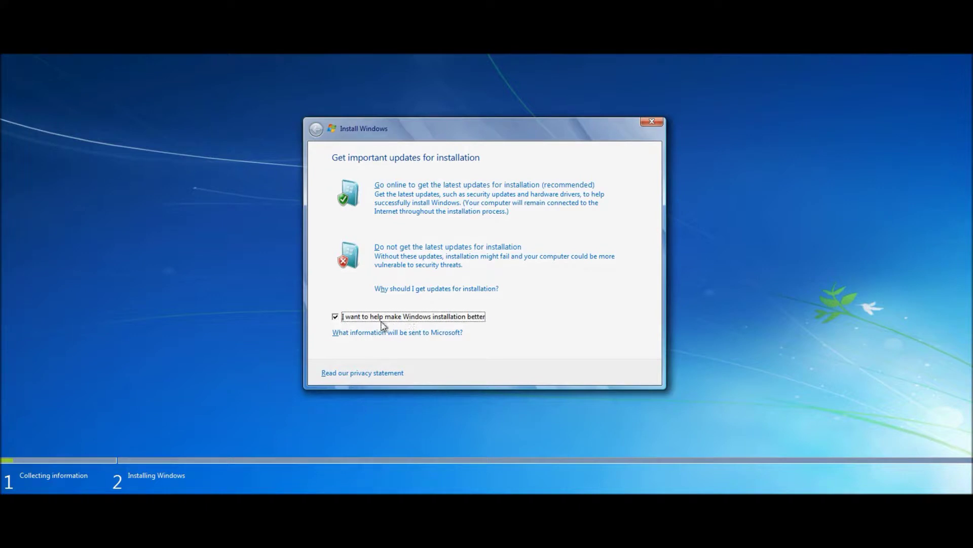
click(422, 210)
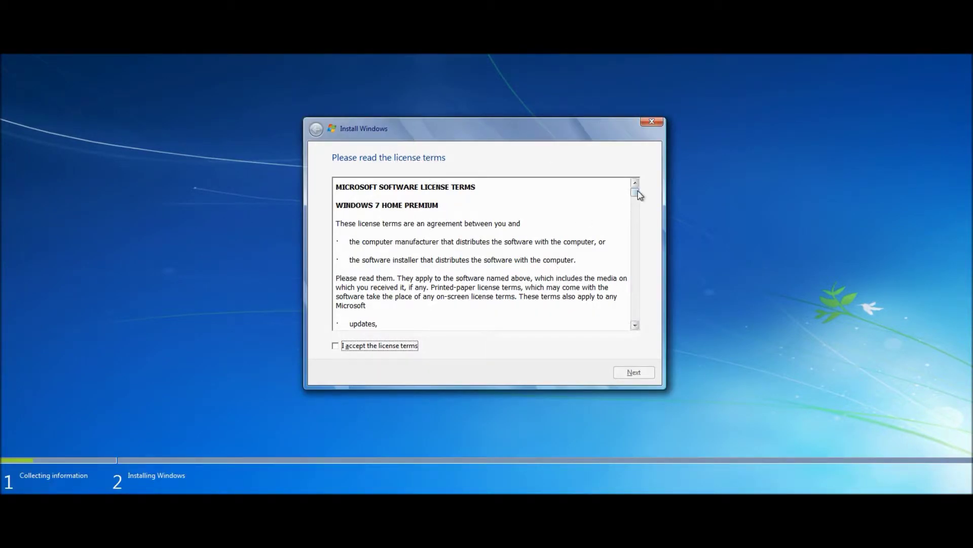
Scroll through and accept the Windows 7 Home Premium license terms, then continue.
drag(636, 193, 643, 319)
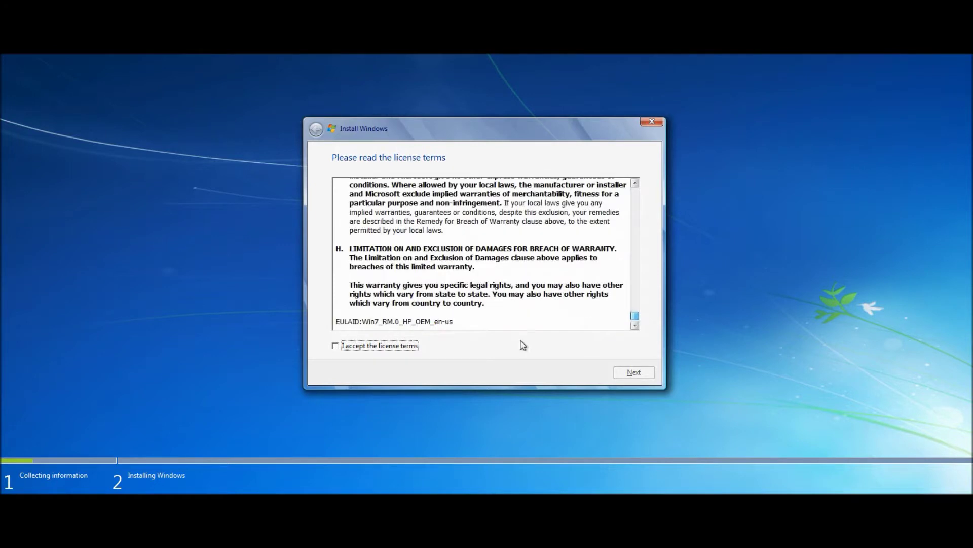
click(399, 349)
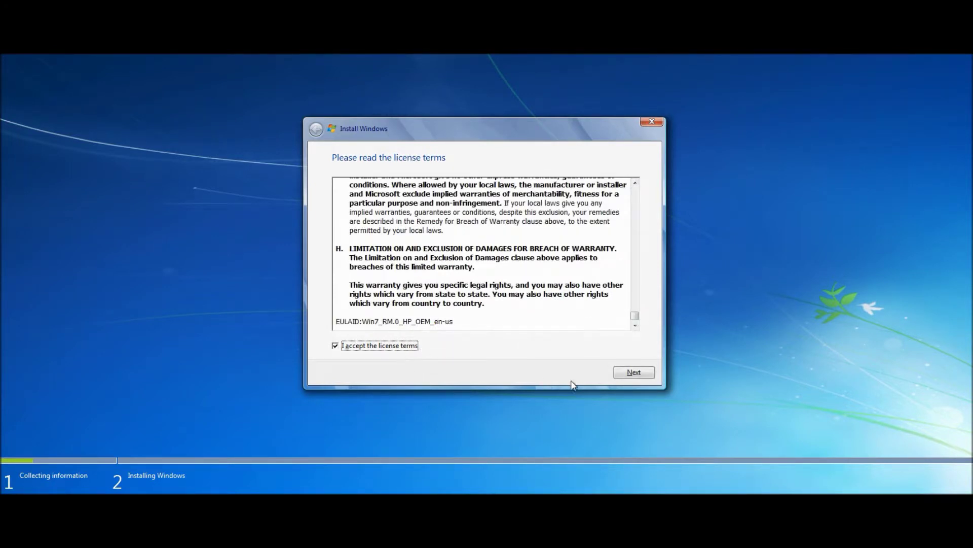
click(627, 374)
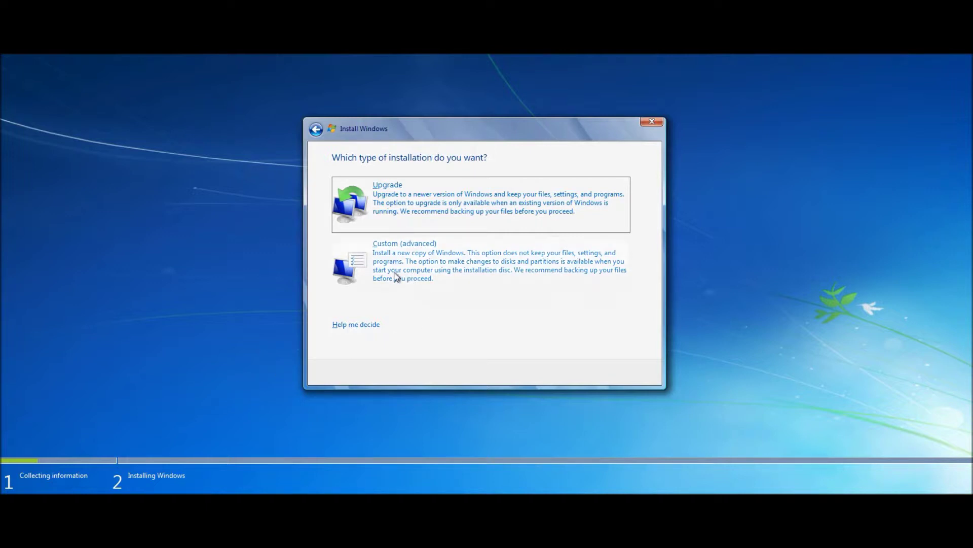
Choose the Custom (advanced) installation type.
click(354, 269)
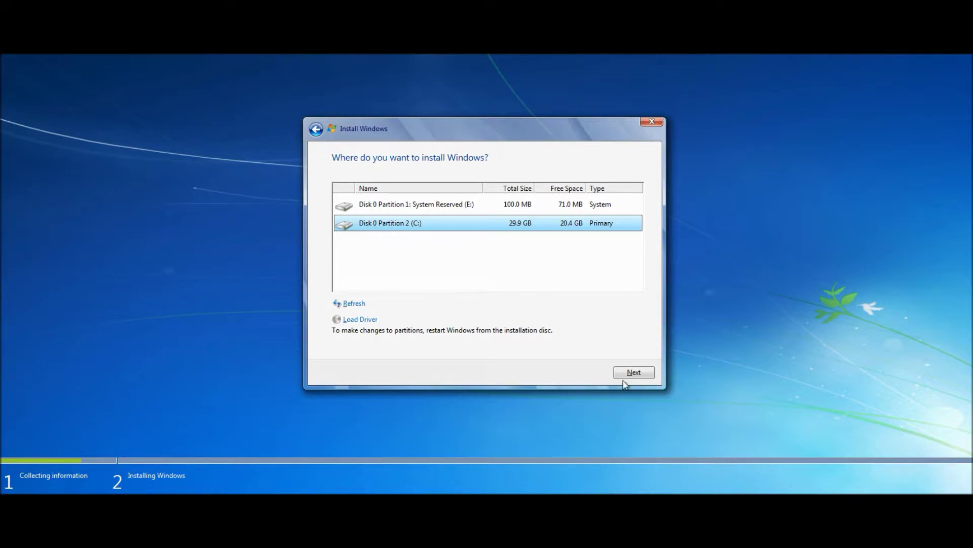
Continue installing onto Disk 0 Partition 2 (C:) and review the Windows.old warning.
click(632, 370)
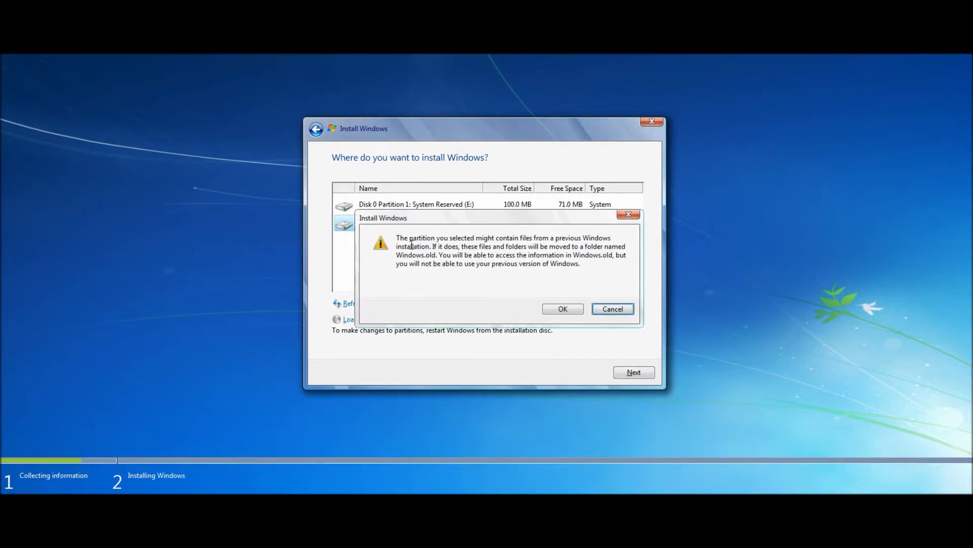
drag(401, 239, 462, 269)
click(465, 274)
Accept the Windows.old warning, then open the Start menu and Internet Explorer while installing.
click(554, 311)
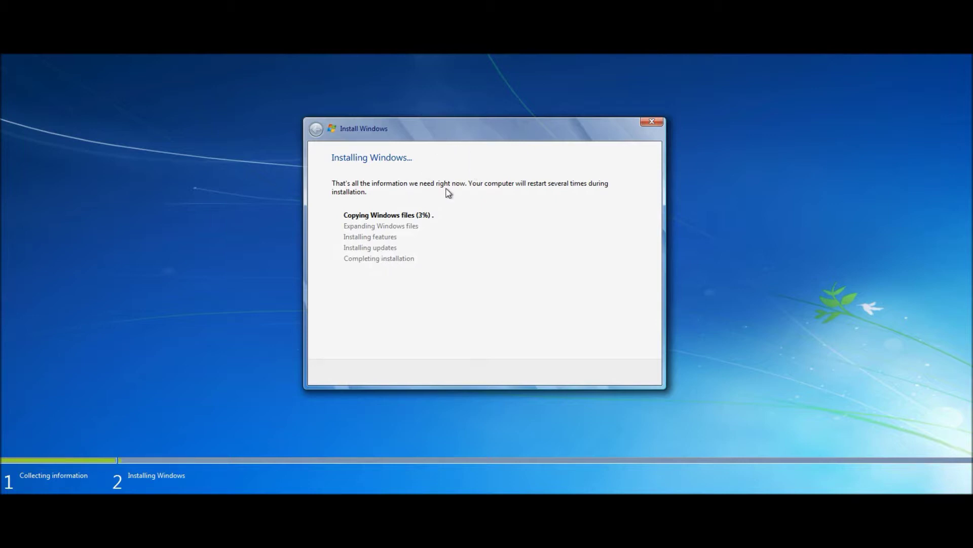
key(super)
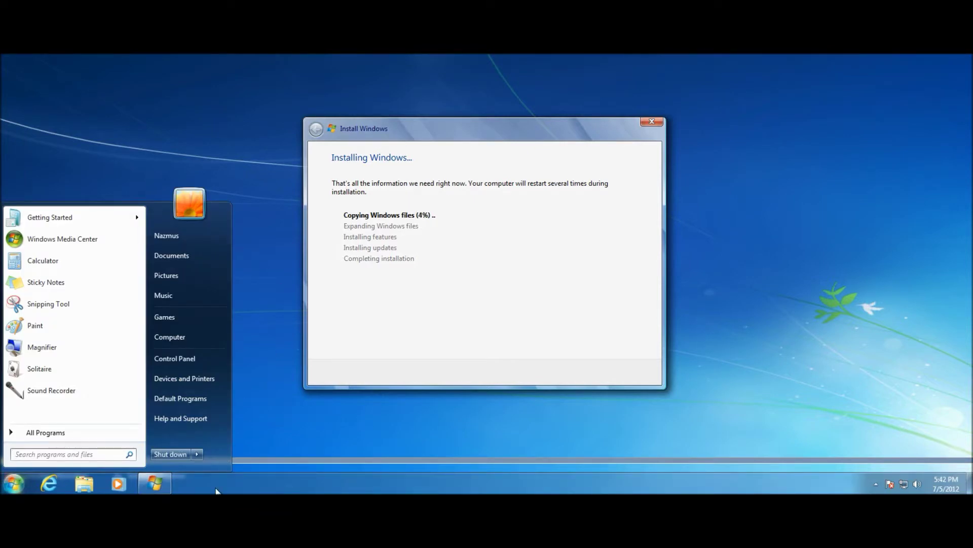
click(216, 488)
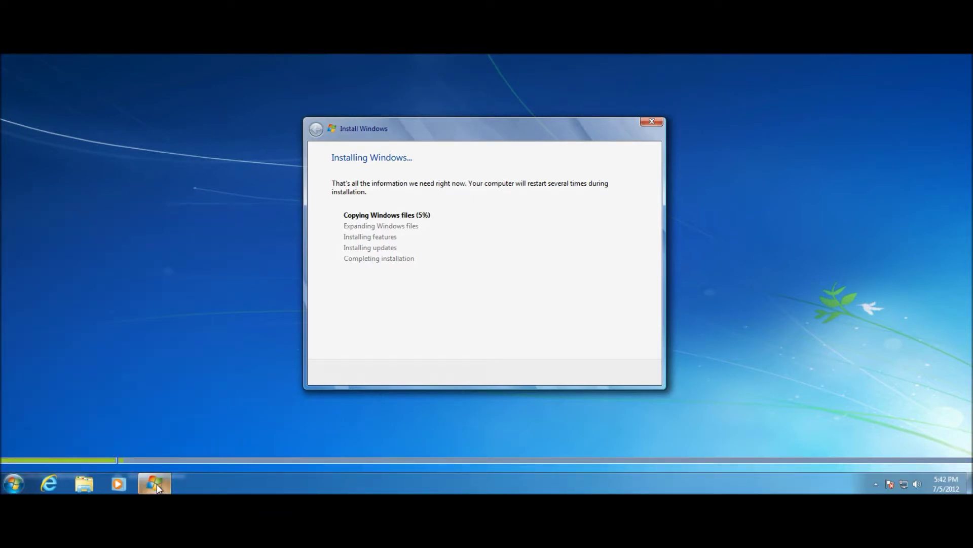
click(56, 483)
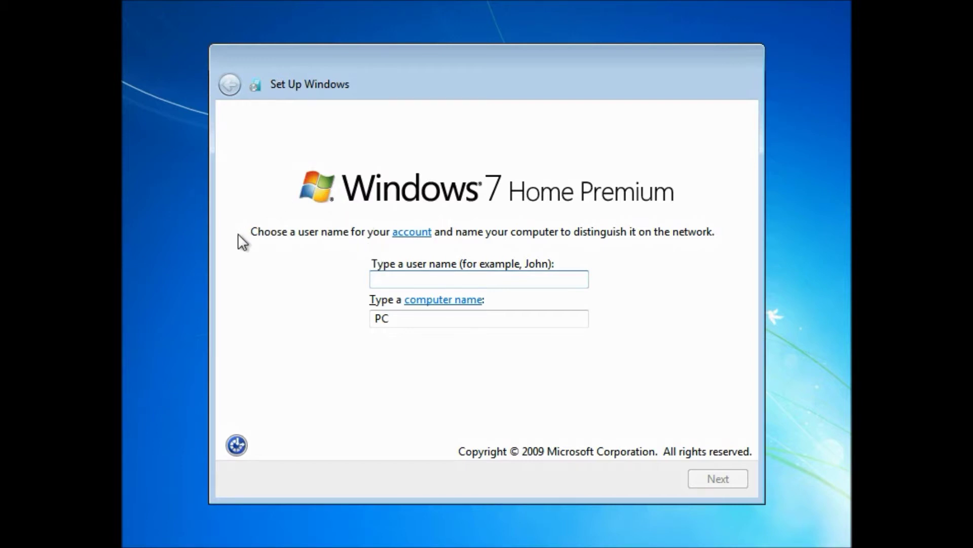
Create the user account with a user name, password, retyped password and password hint.
text(Nazmus)
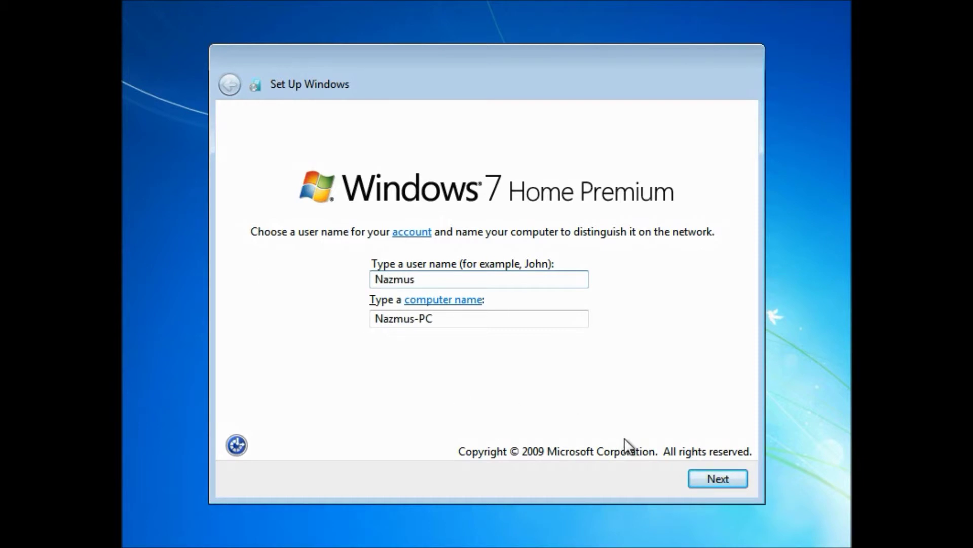
click(707, 482)
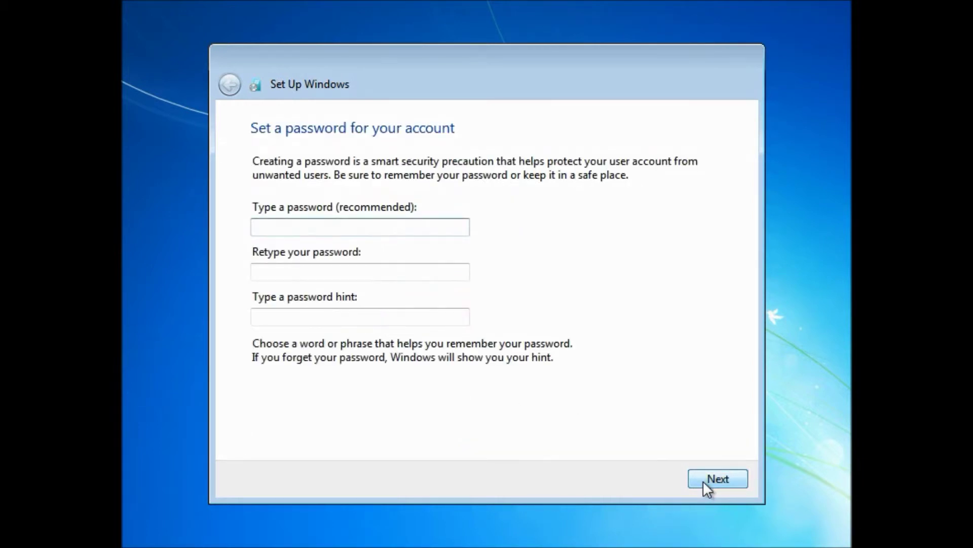
text(*****)
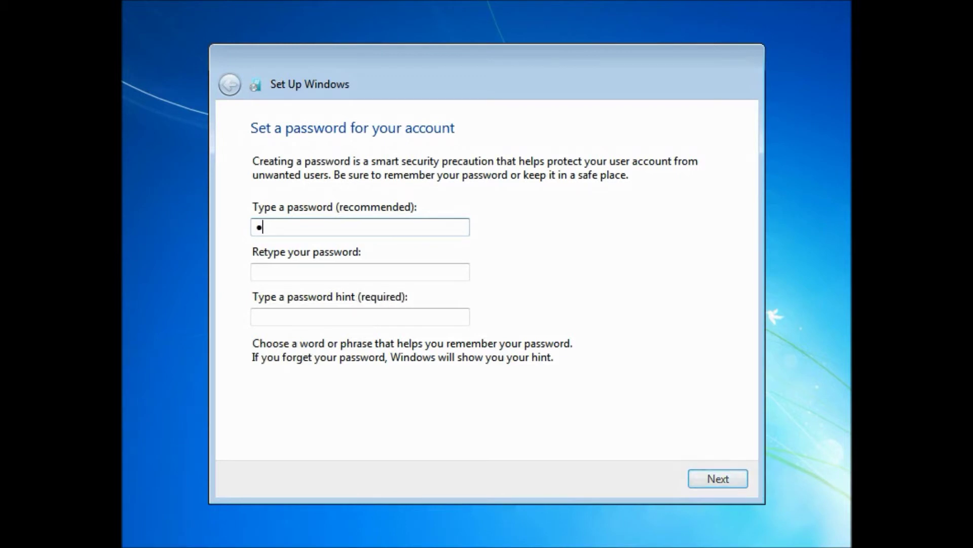
text(********)
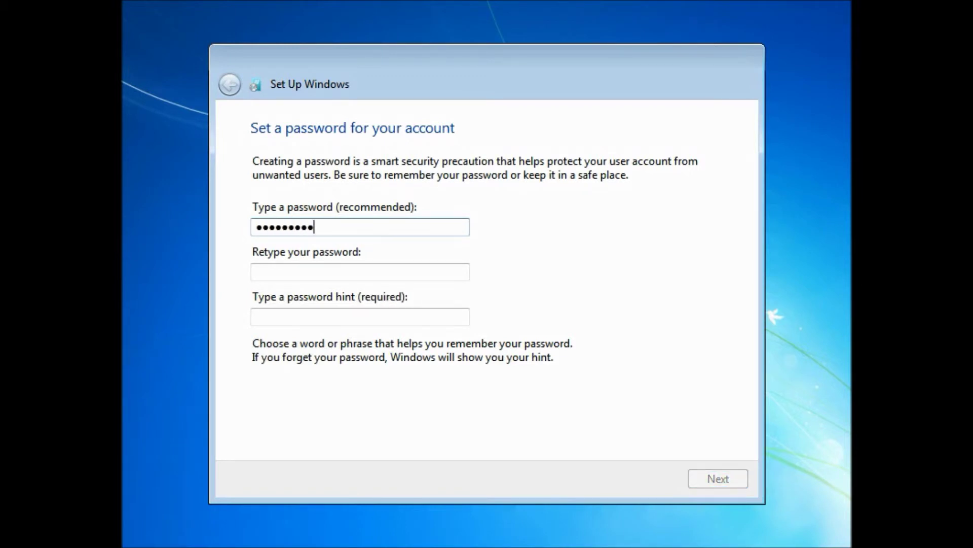
key(Tab)
text(*********)
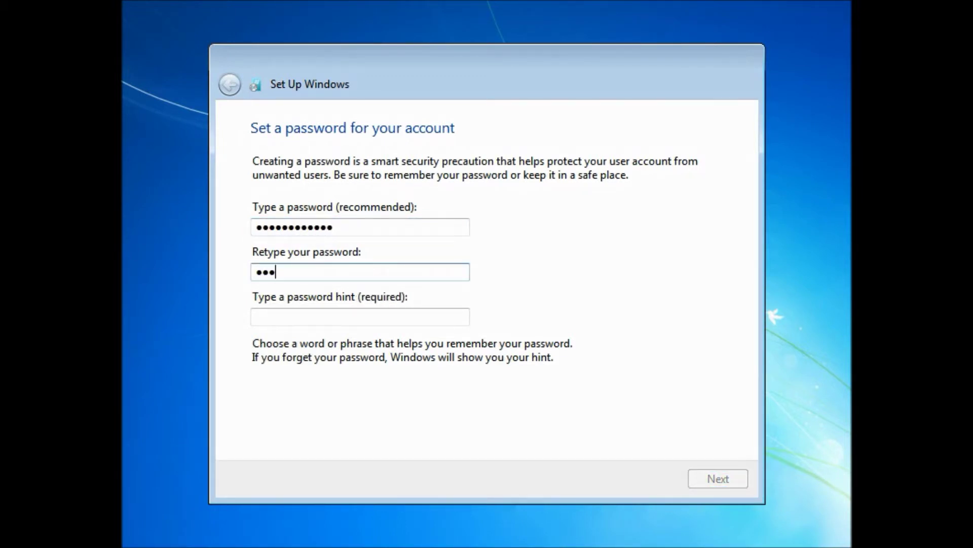
text(****)
key(Tab)
text(Universal)
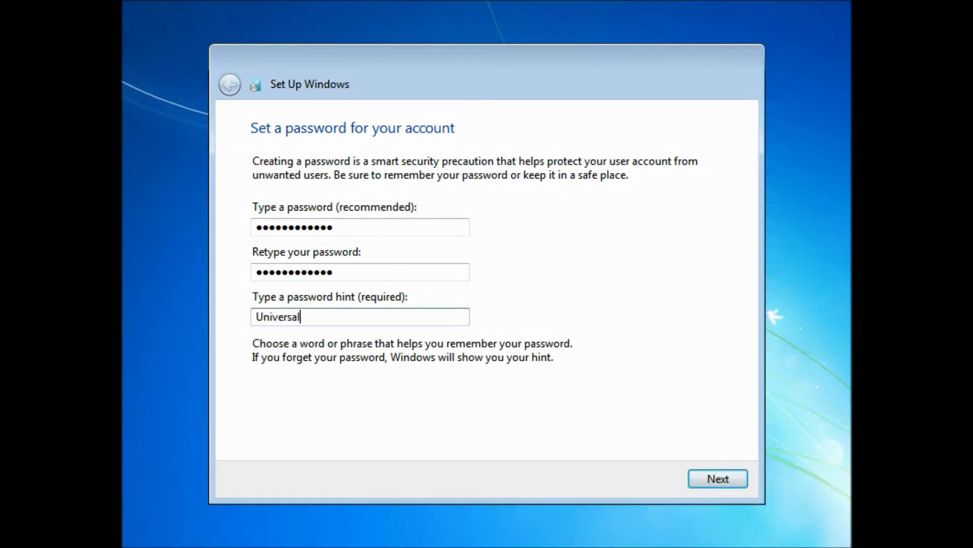
click(708, 470)
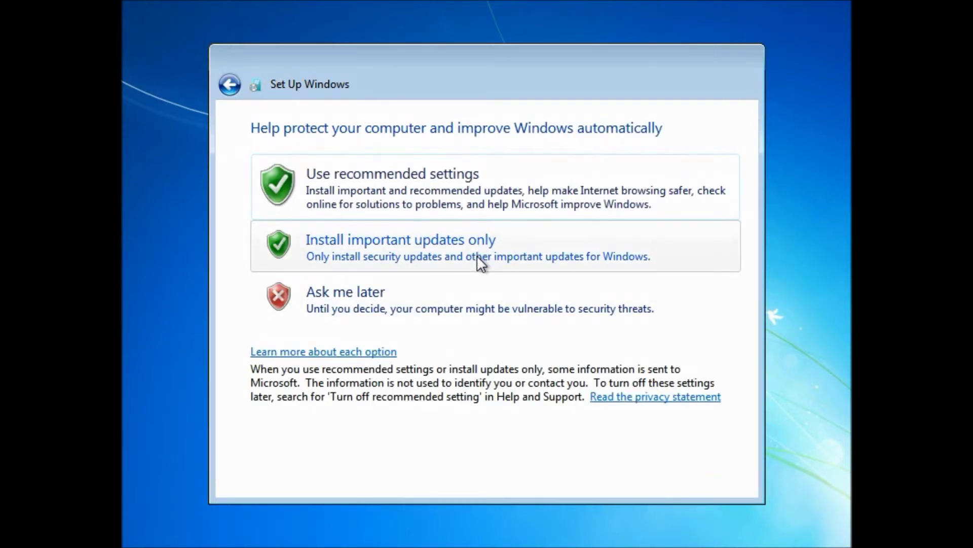
Use recommended settings and set the time zone to (UTC-06:00) Central Time (US & Canada).
click(445, 193)
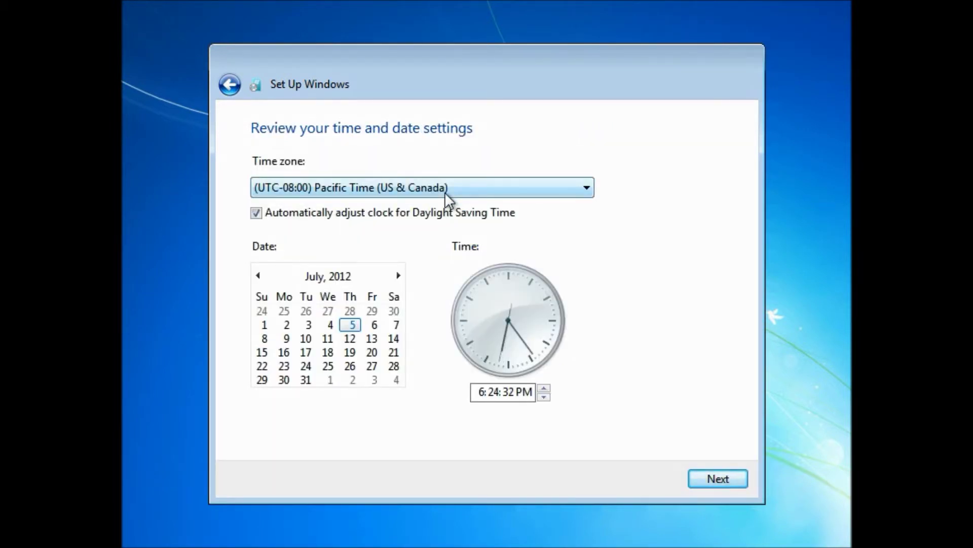
scroll(445, 192, up, 1)
click(445, 192)
scroll(446, 195, up, 1)
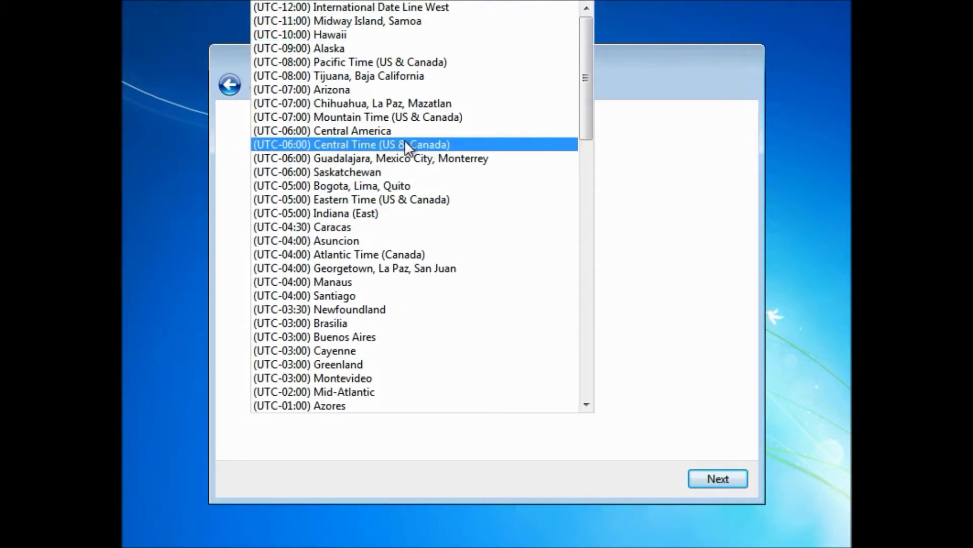
click(404, 142)
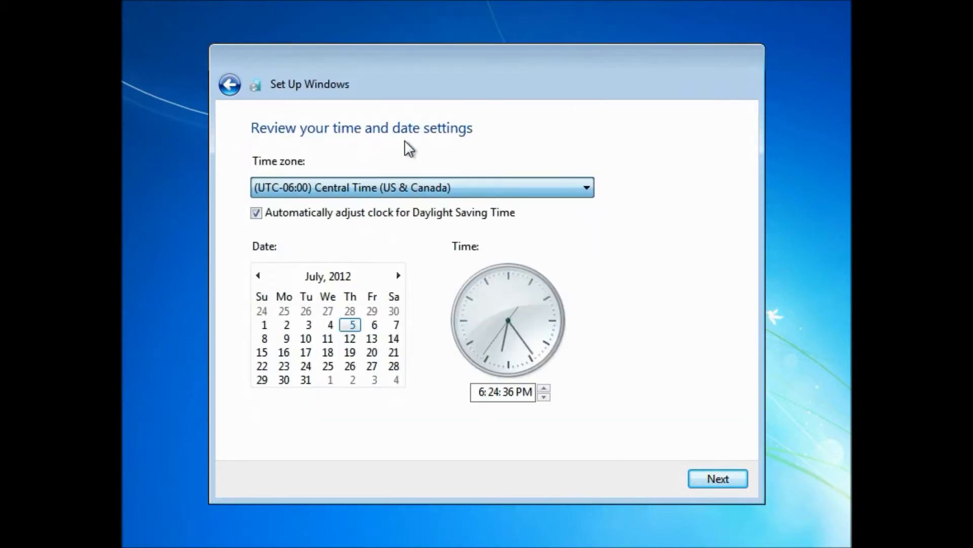
click(727, 477)
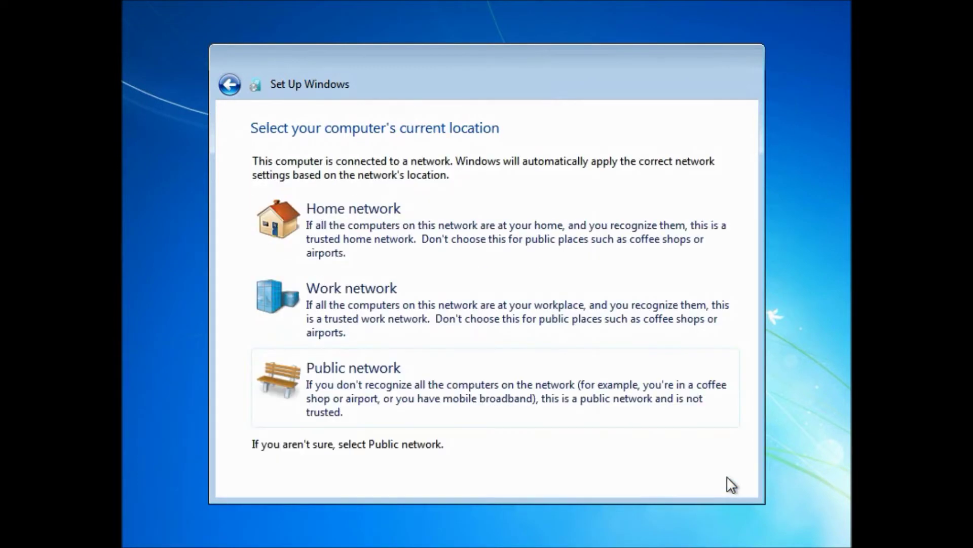
Choose Home network as the computer's network location.
click(387, 237)
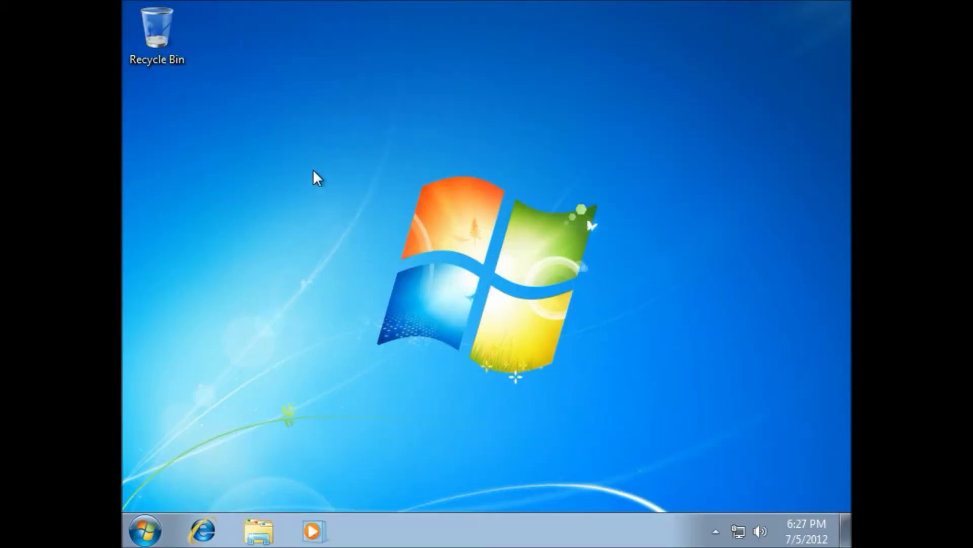
Dismiss the desktop shortcut menu and the Start menu, leaving only the Recycle Bin visible.
drag(315, 143, 491, 431)
right_click(456, 443)
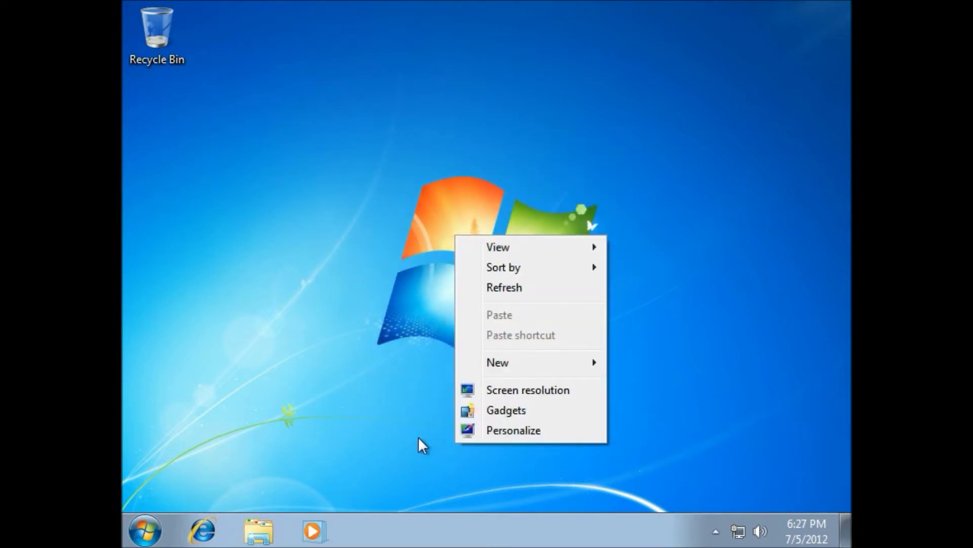
click(401, 448)
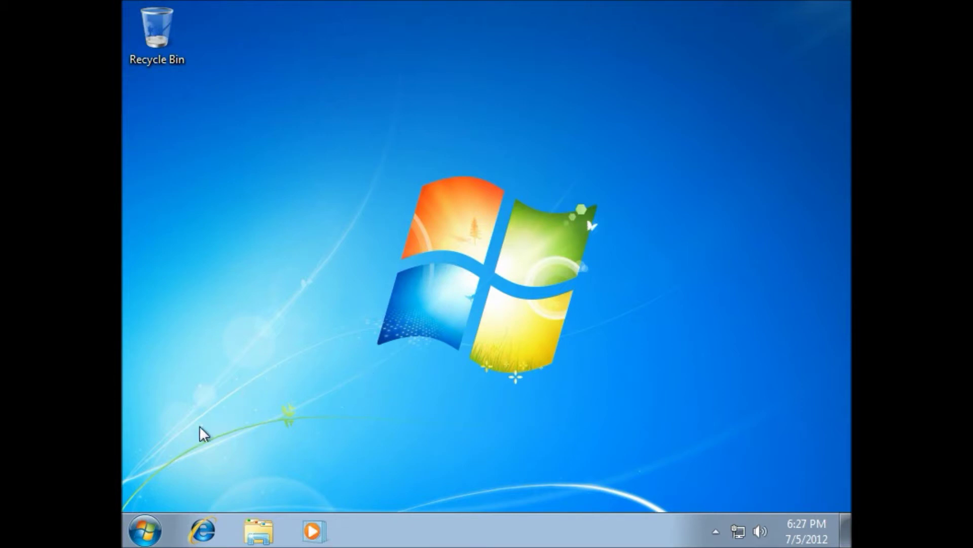
click(148, 518)
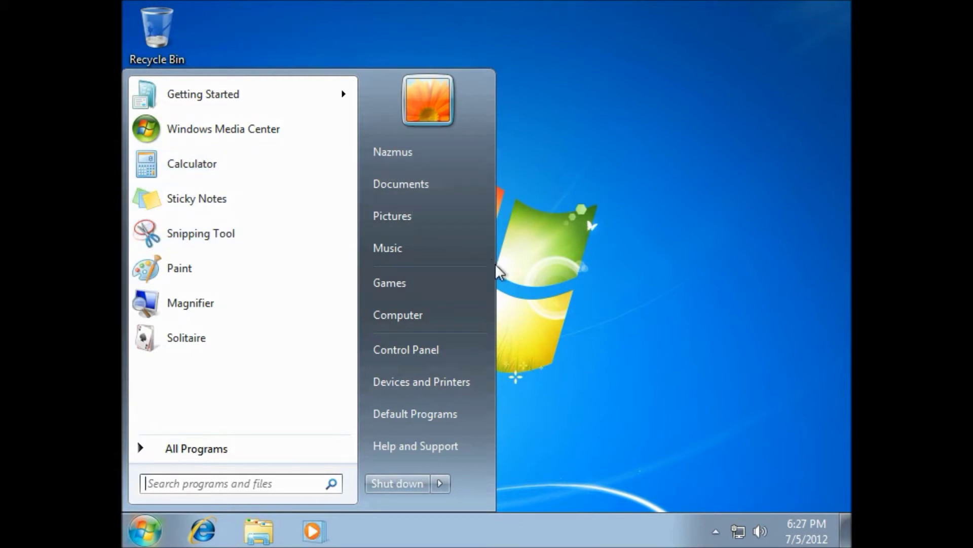
drag(675, 165, 711, 159)
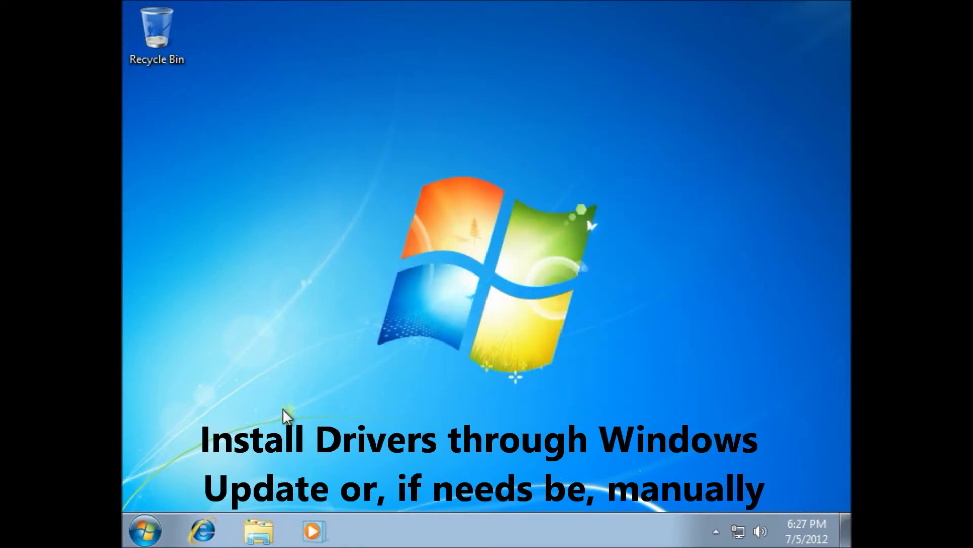
drag(292, 428, 728, 148)
Open Windows Explorer and go from Computer into Local Disk (C:).
click(258, 535)
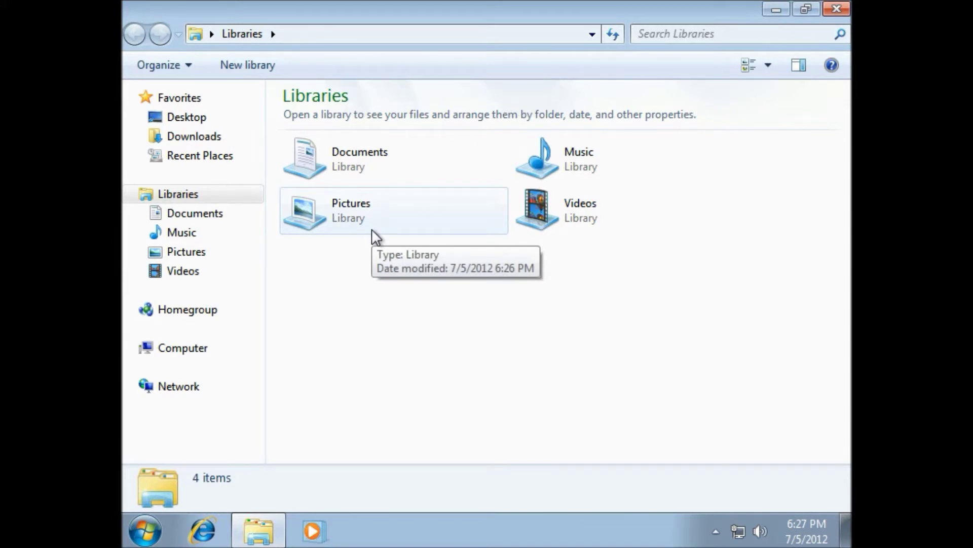
click(181, 350)
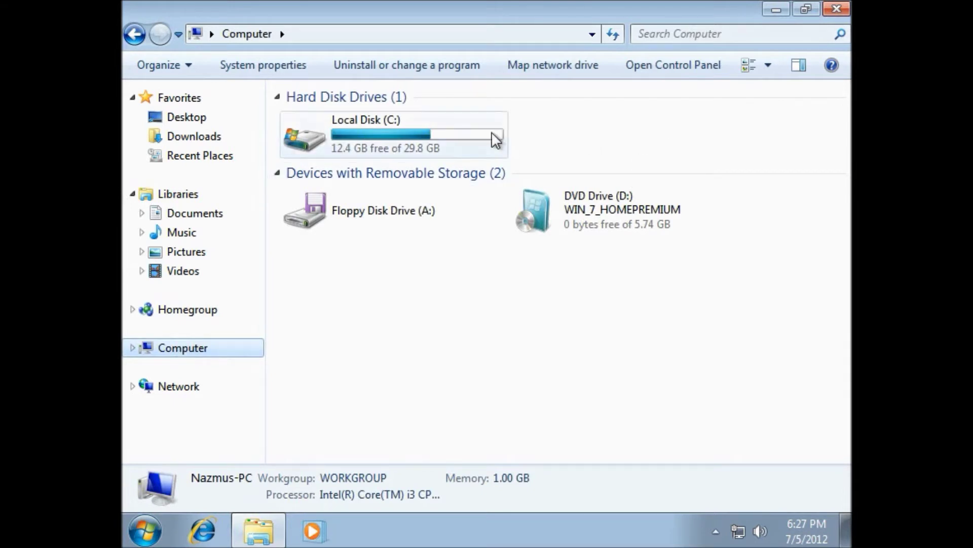
mouse_move(467, 138)
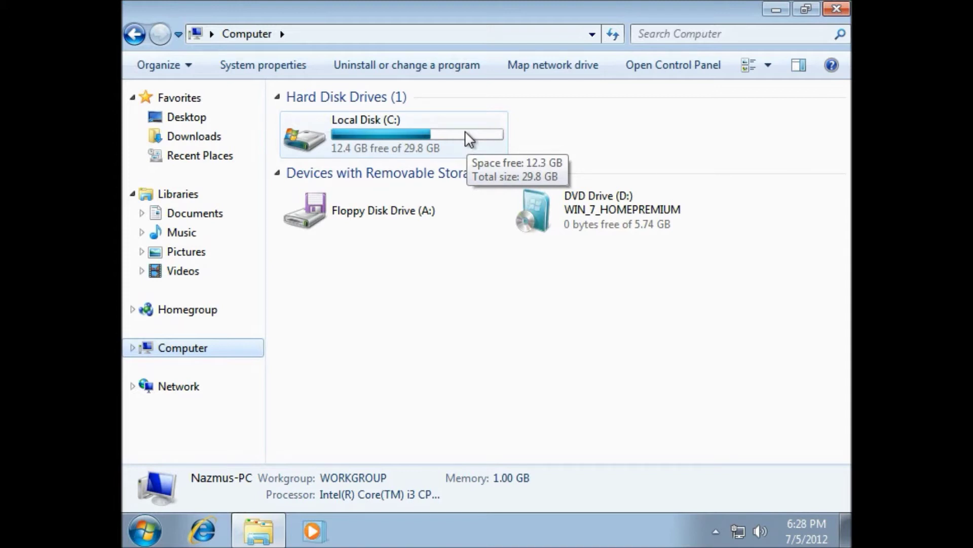
double_click(465, 133)
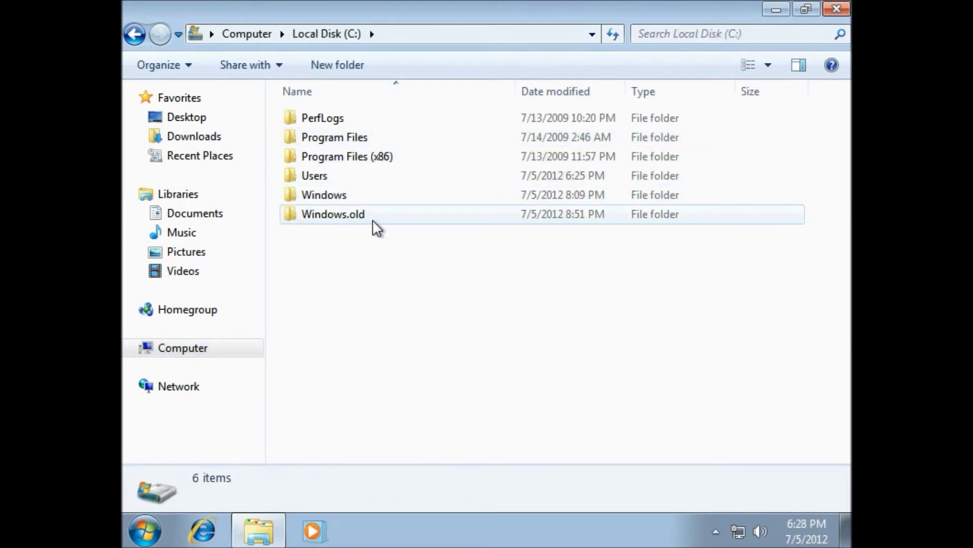
Navigate through Windows.old and its Users folder into the old user's profile folder.
mouse_move(347, 219)
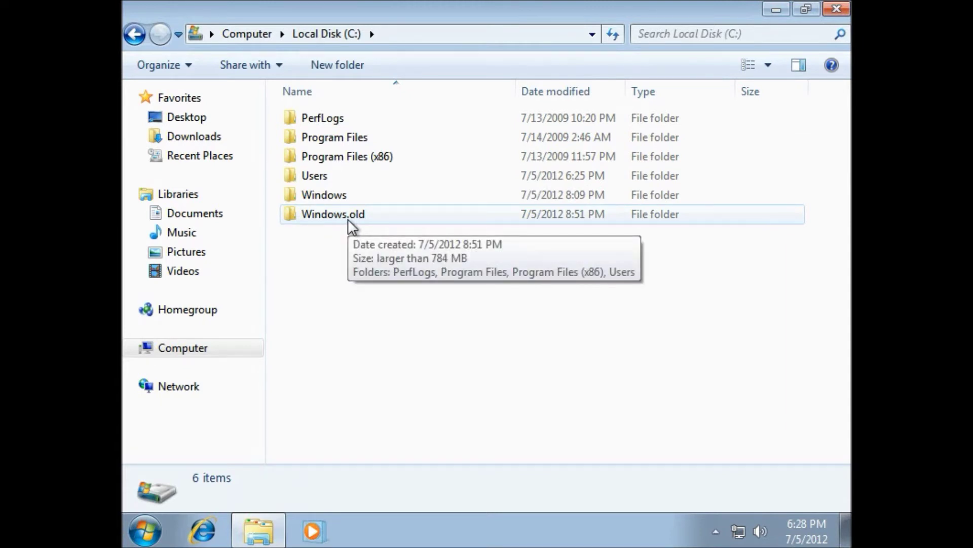
double_click(349, 218)
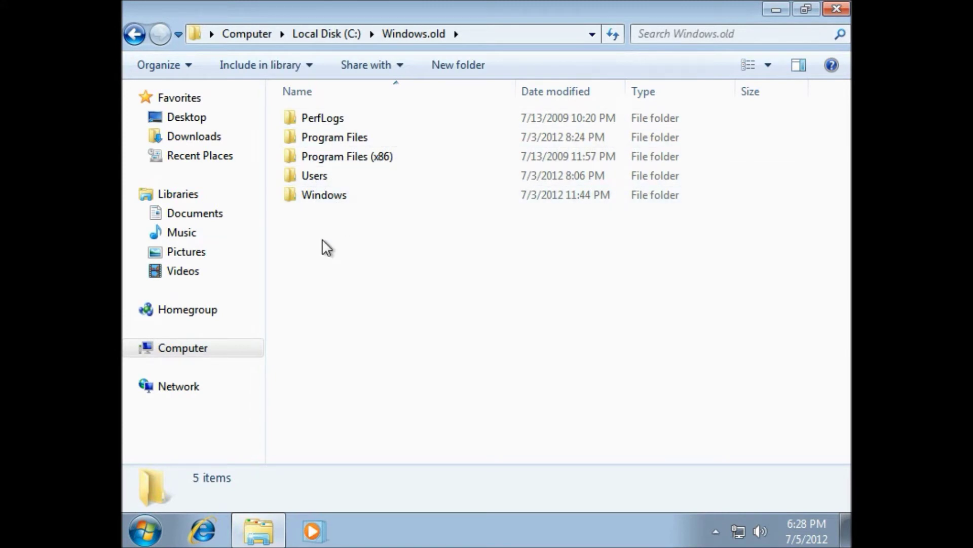
click(358, 160)
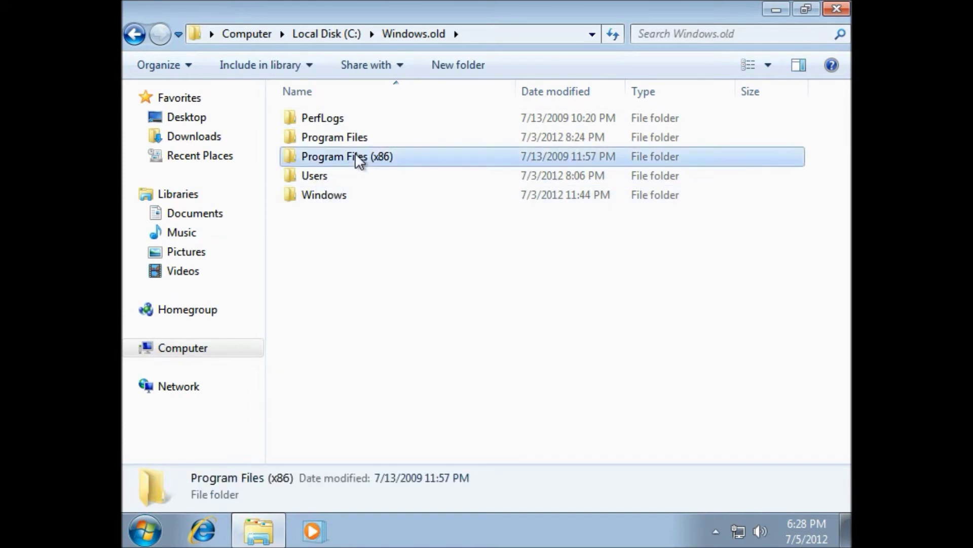
double_click(359, 158)
click(134, 34)
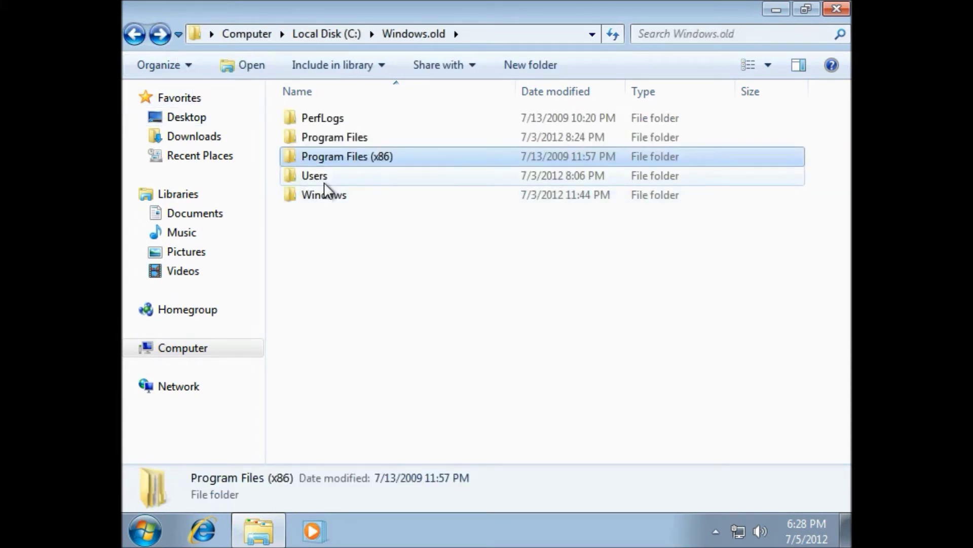
mouse_move(325, 184)
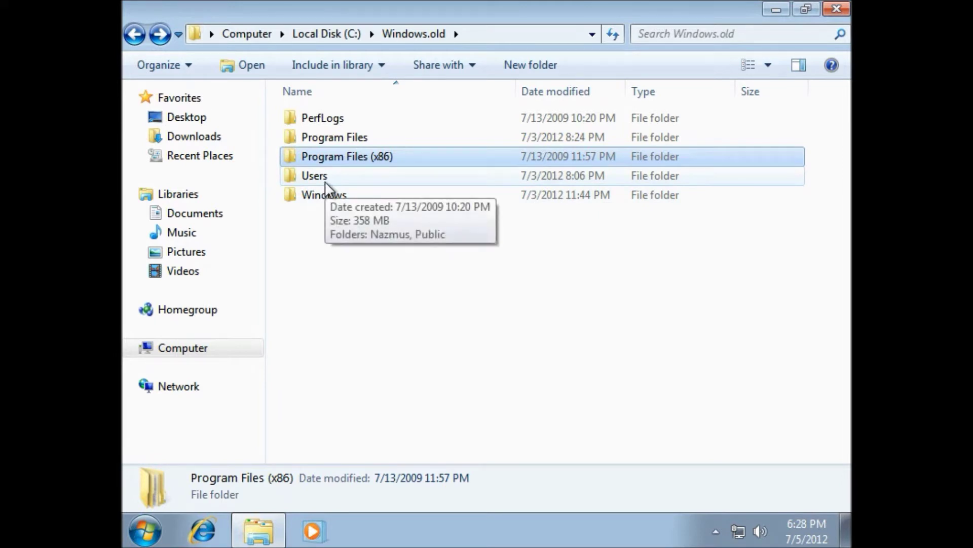
double_click(325, 182)
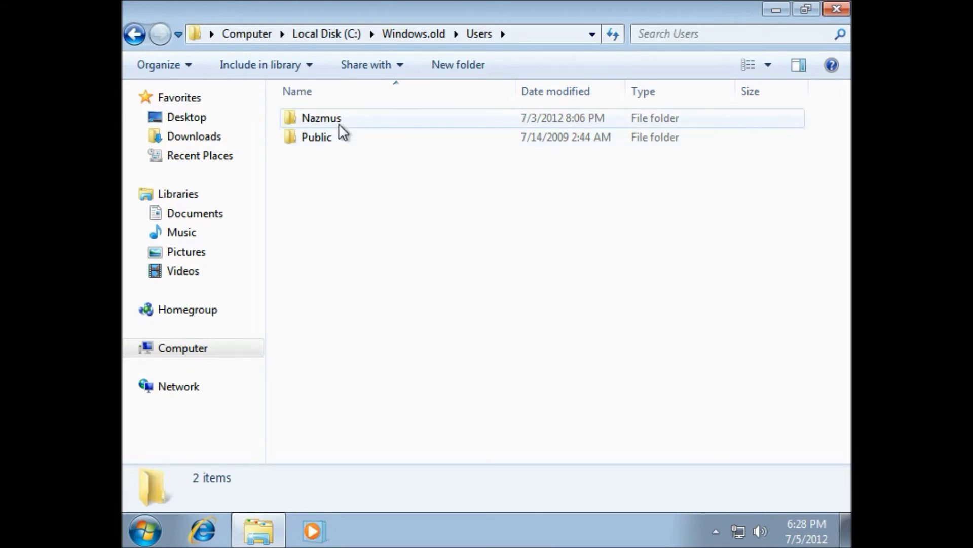
mouse_move(336, 133)
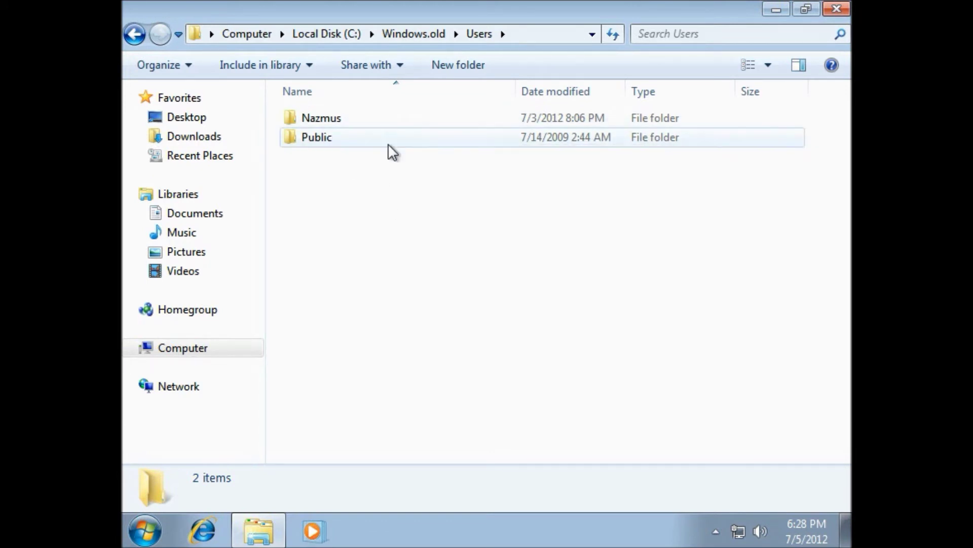
double_click(331, 120)
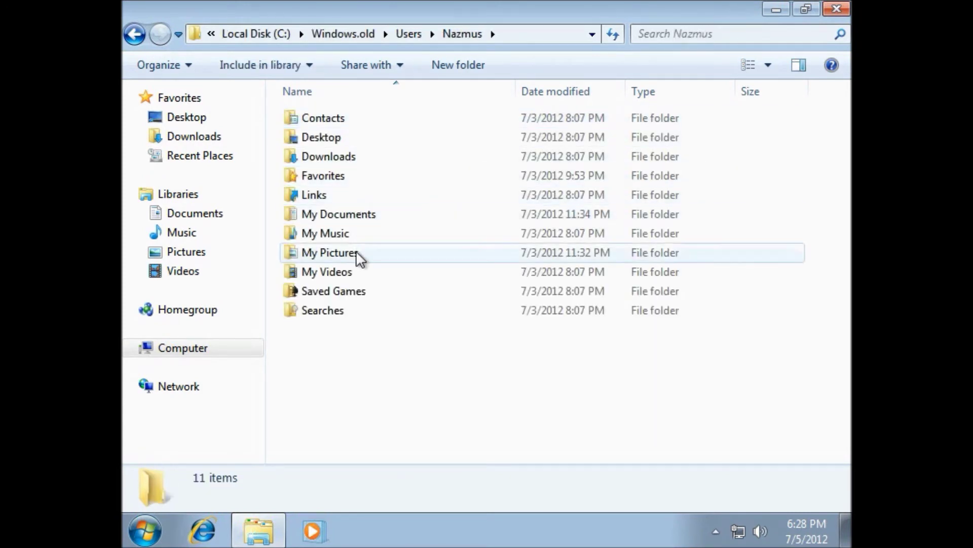
Open the old My Documents folder, select all 50 items and cut them.
double_click(347, 215)
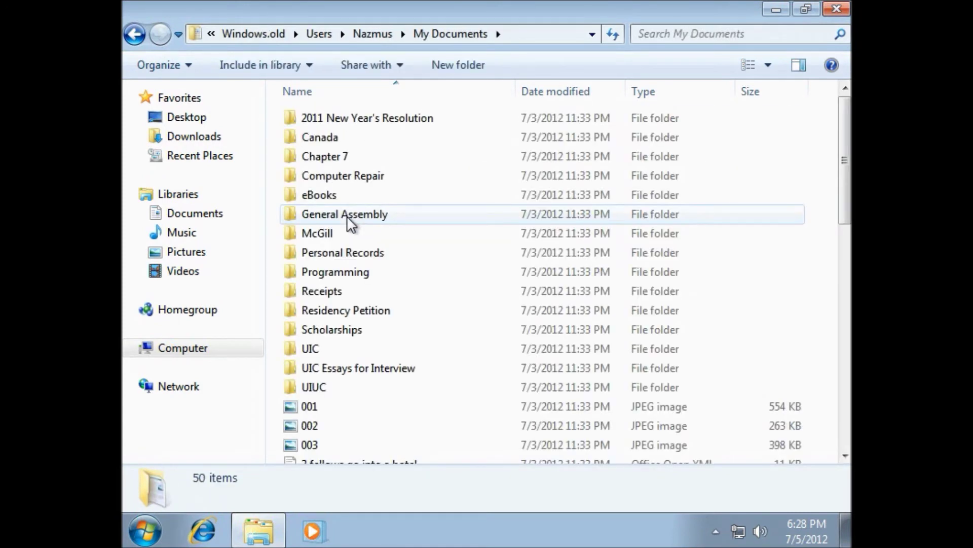
scroll(346, 215, down, 10)
scroll(347, 215, up, 5)
scroll(347, 215, down, 5)
scroll(347, 215, up, 6)
scroll(347, 215, down, 1)
scroll(347, 215, up, 4)
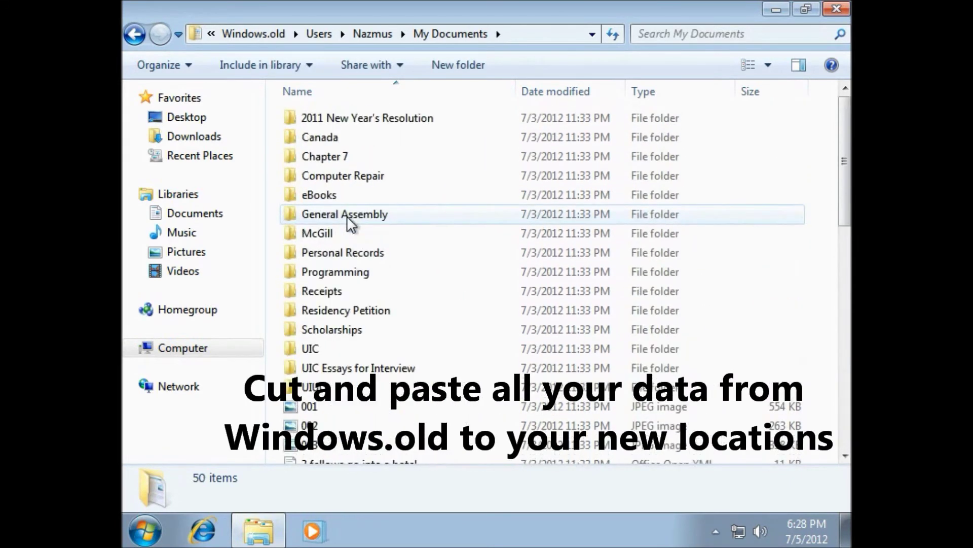
click(181, 70)
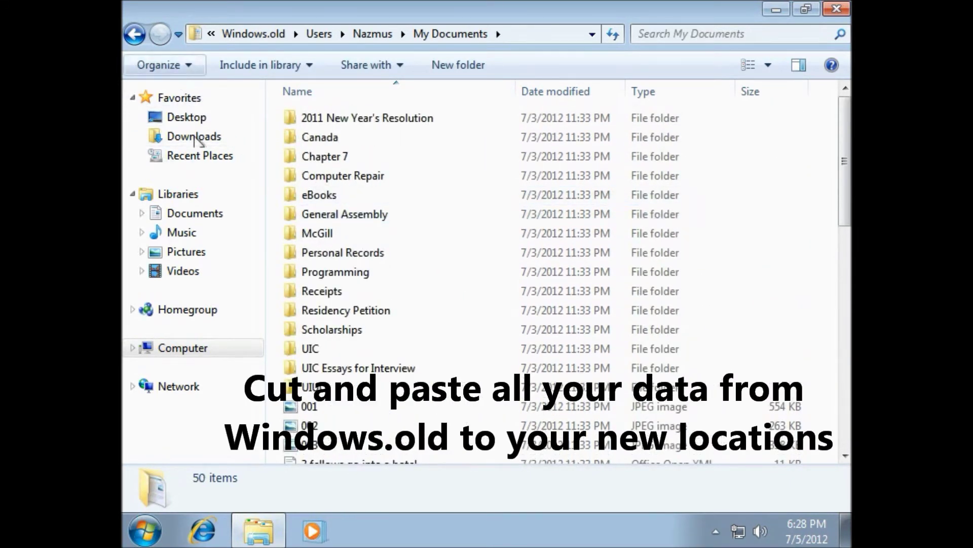
click(205, 195)
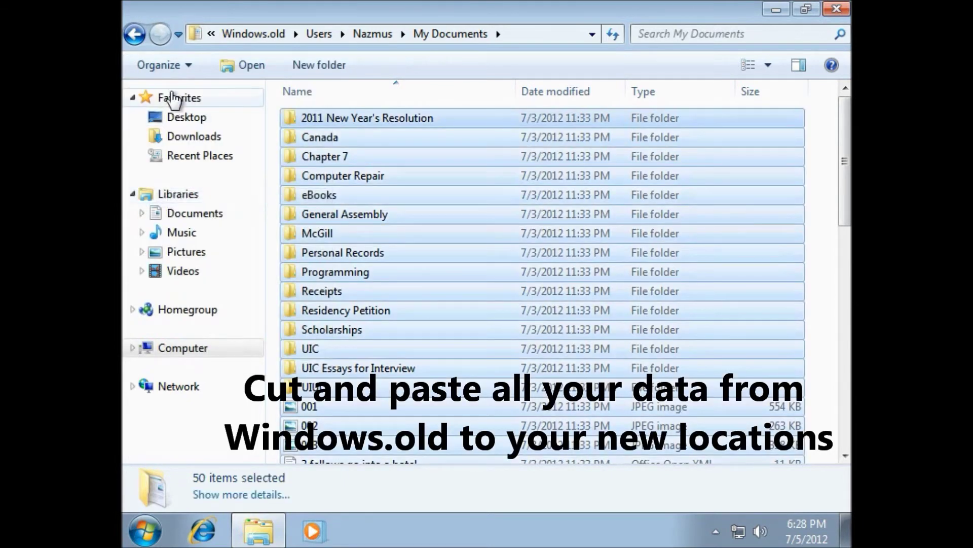
click(180, 71)
click(197, 93)
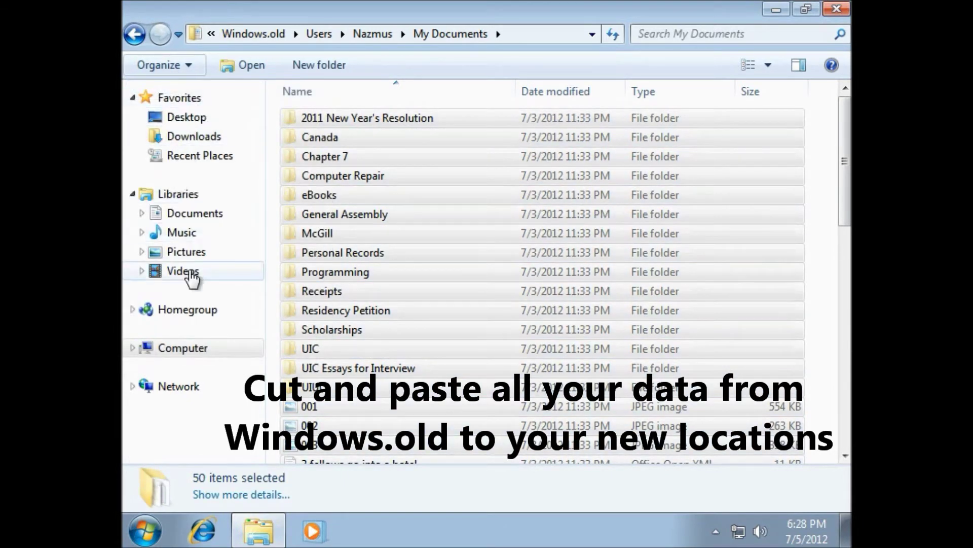
Paste the cut items into the Documents library.
click(214, 217)
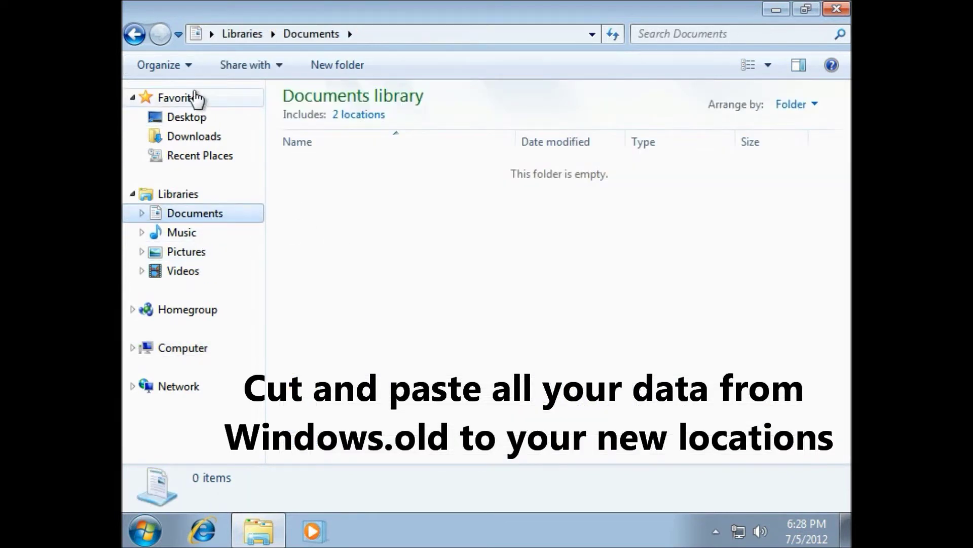
click(184, 70)
click(204, 132)
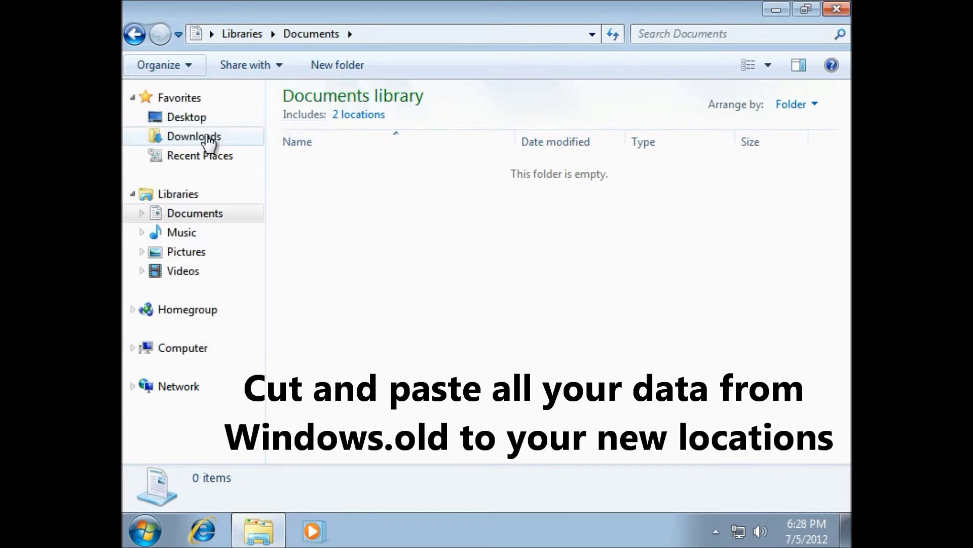
Check the moved folders like Canada and Chapter 7, then return to the now-empty old My Documents.
click(442, 225)
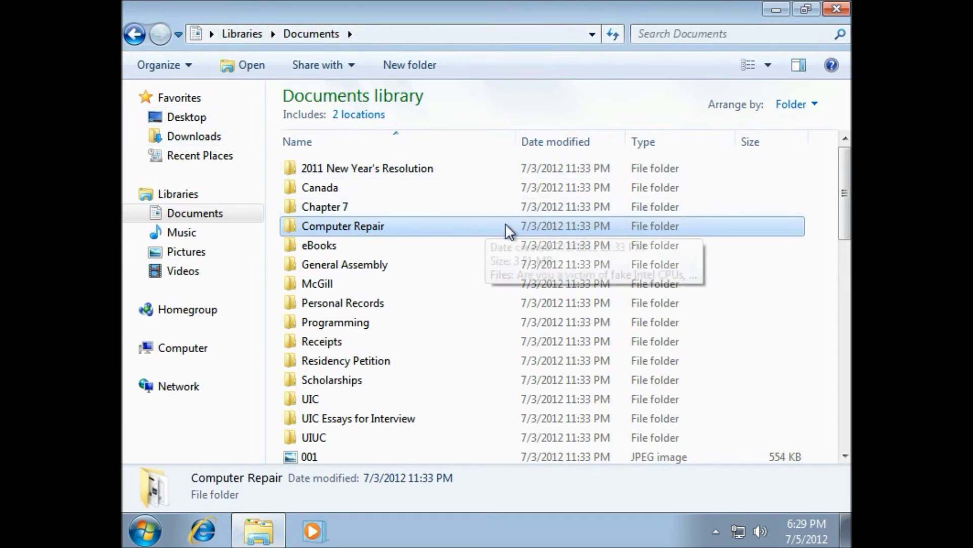
drag(441, 281, 439, 202)
click(454, 175)
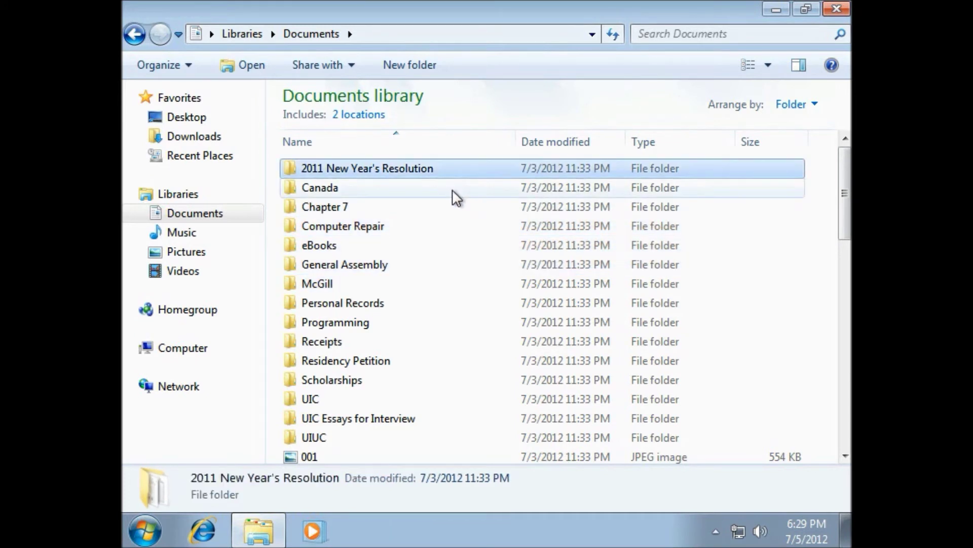
click(452, 190)
click(445, 220)
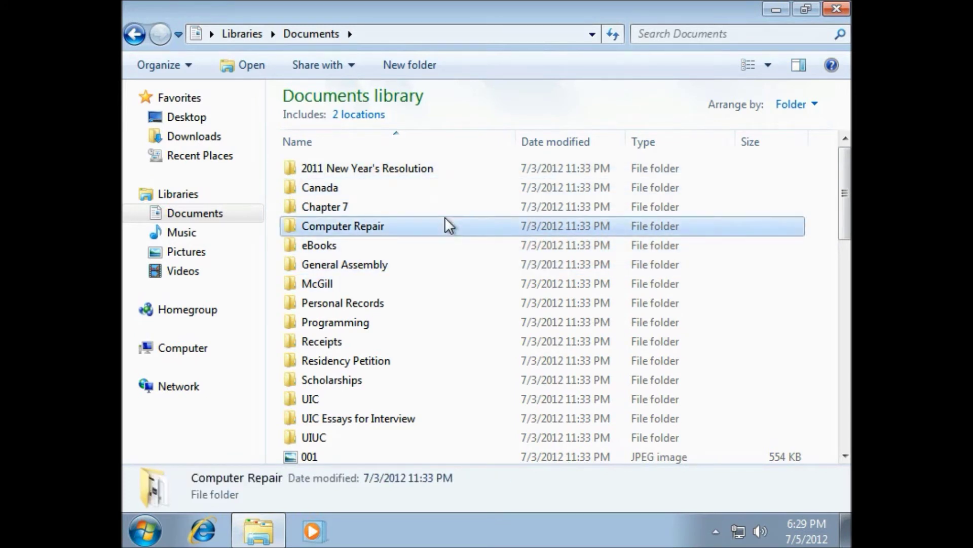
click(446, 206)
click(450, 186)
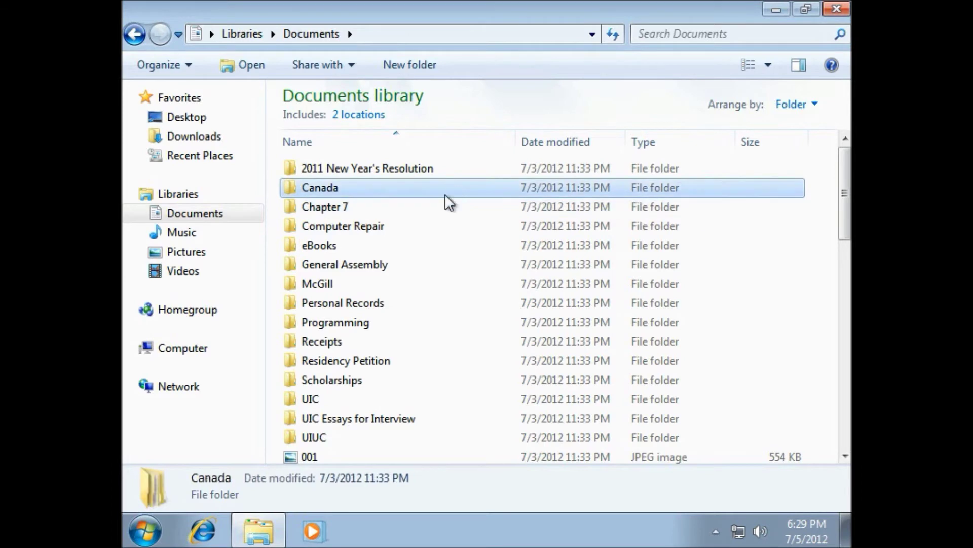
scroll(436, 206, down, 11)
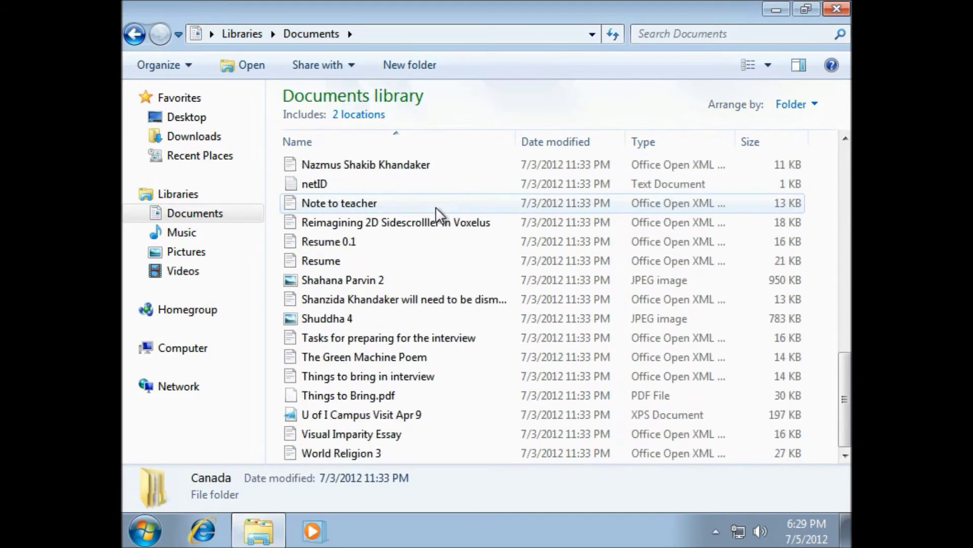
scroll(436, 206, up, 11)
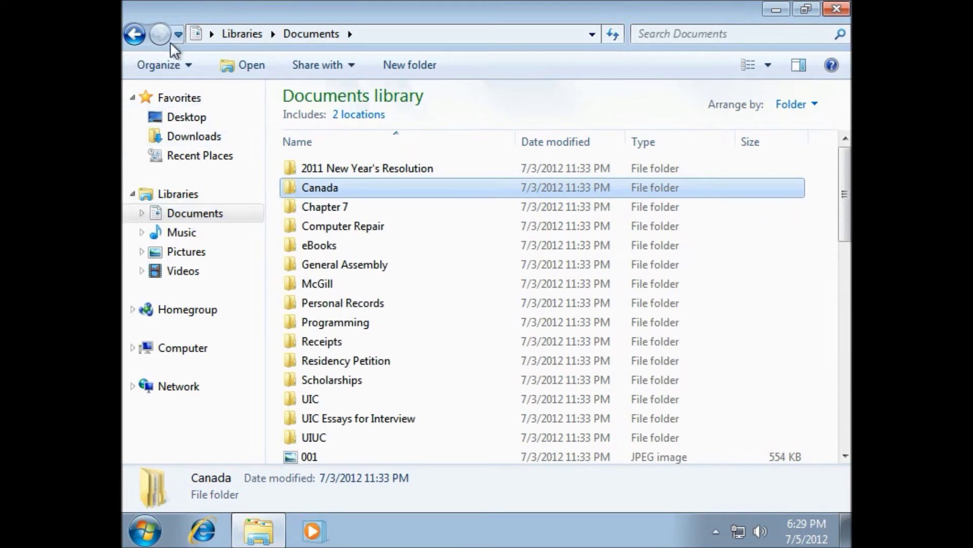
click(141, 35)
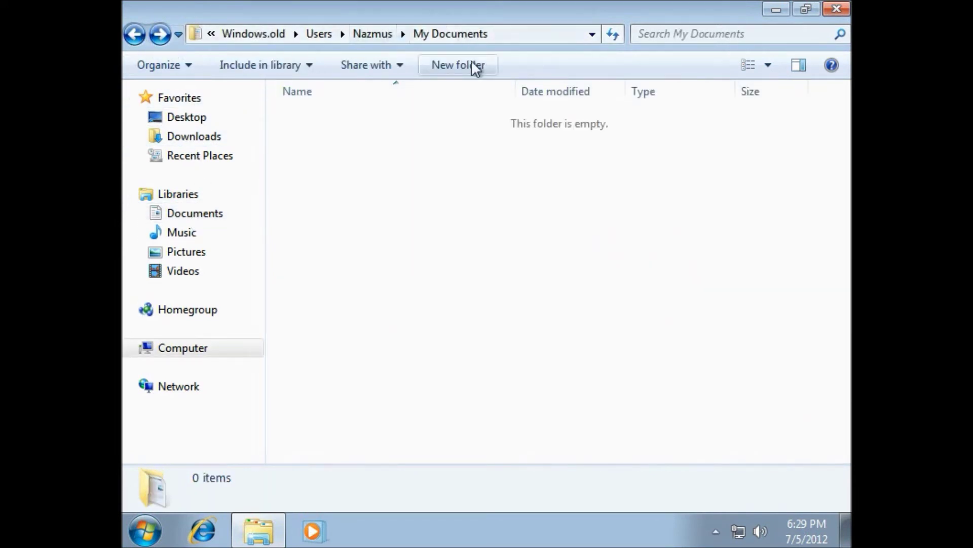
Copy all nine pictures from the old profile's My Pictures folder.
click(391, 36)
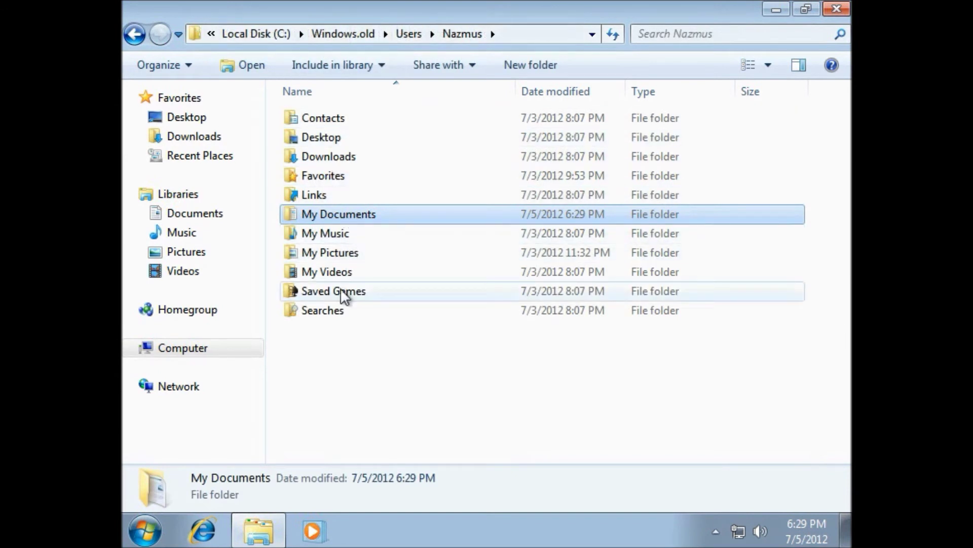
double_click(339, 255)
drag(780, 372, 327, 98)
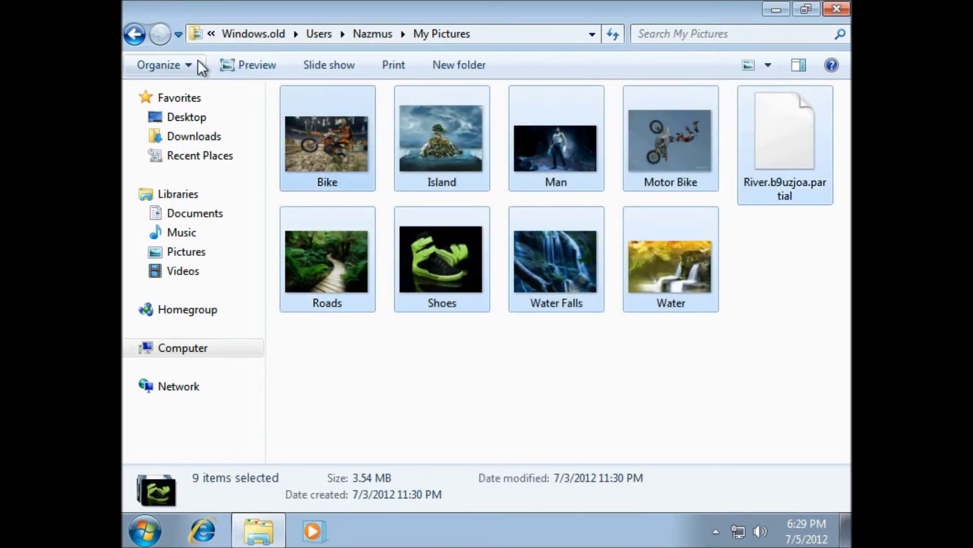
click(198, 63)
click(209, 111)
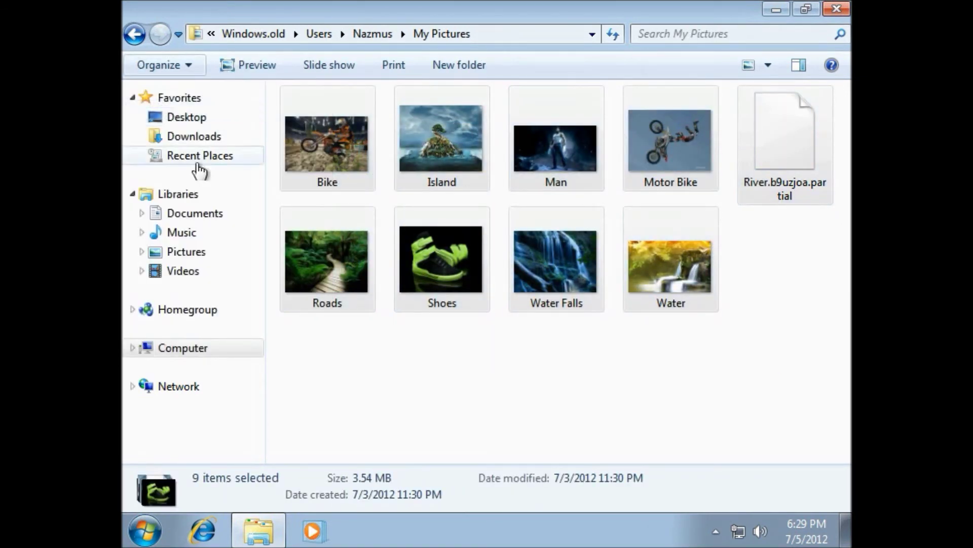
Paste the nine pictures into the Pictures library beside Sample Pictures and deselect them.
click(200, 252)
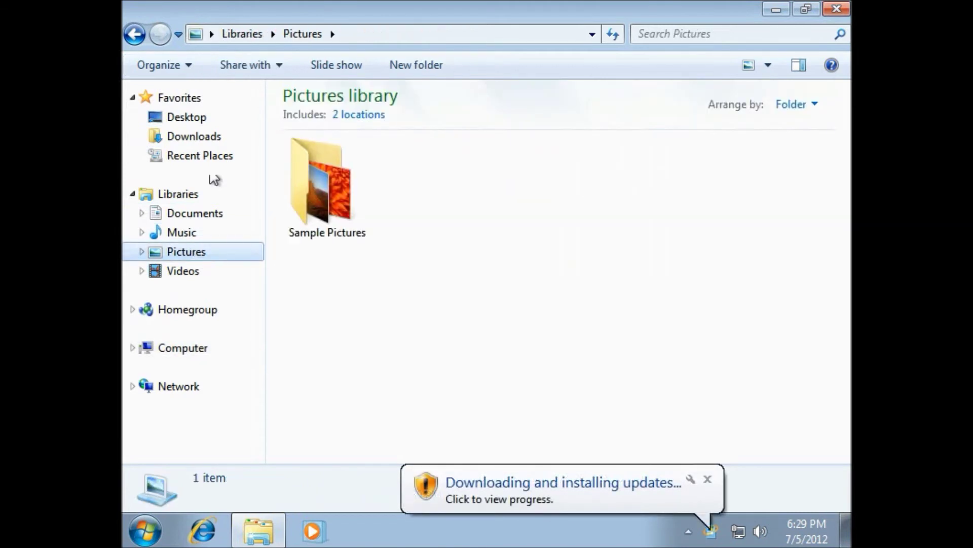
click(195, 62)
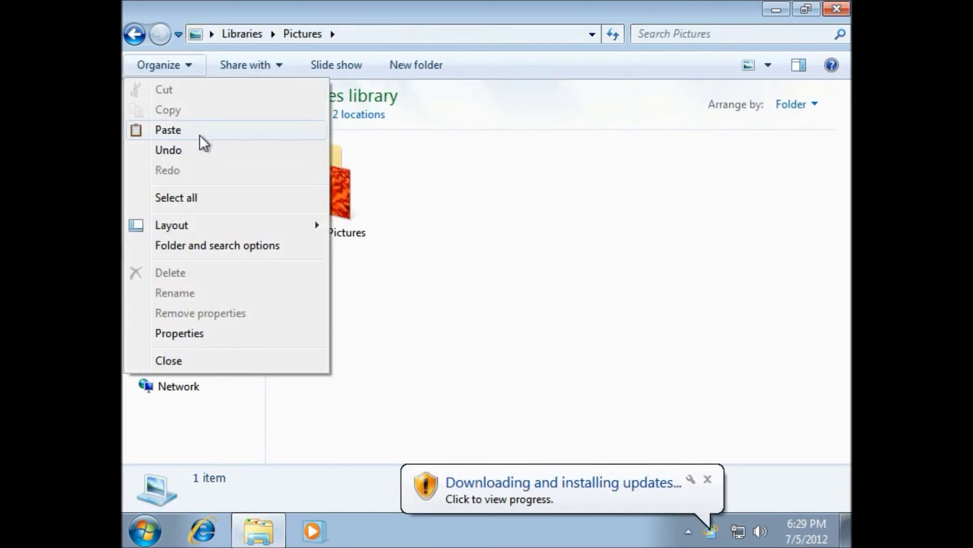
click(201, 136)
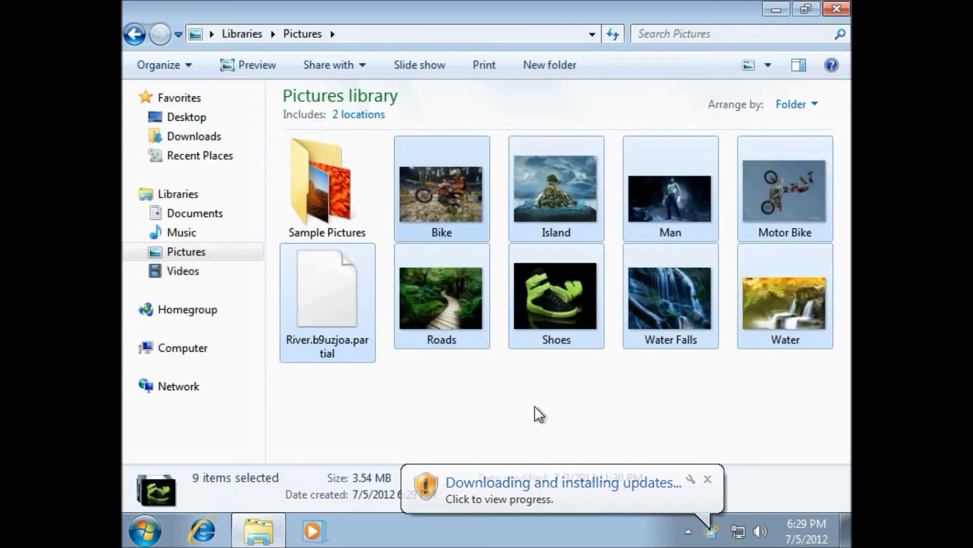
click(535, 406)
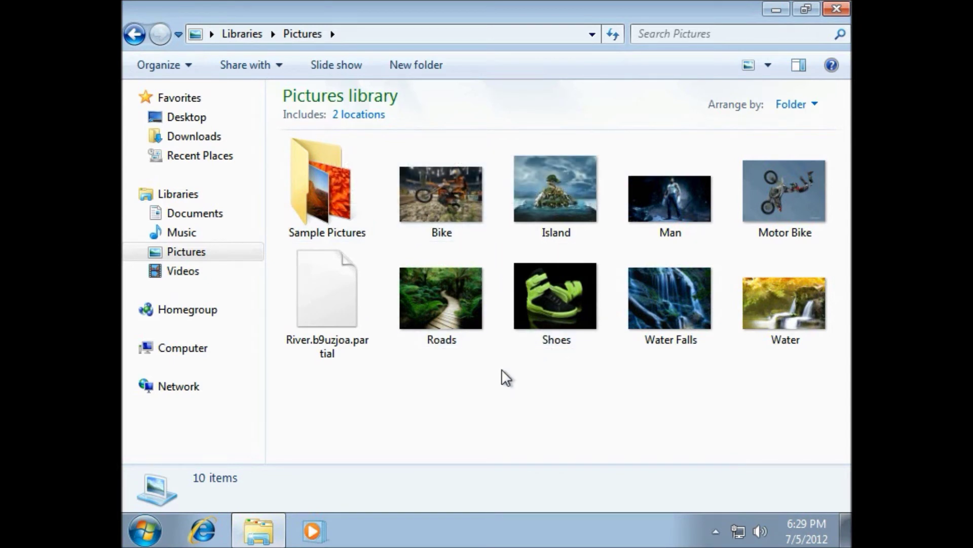
Close the Pictures library, refresh the desktop and reopen Explorer on the Documents library.
click(831, 15)
right_click(512, 133)
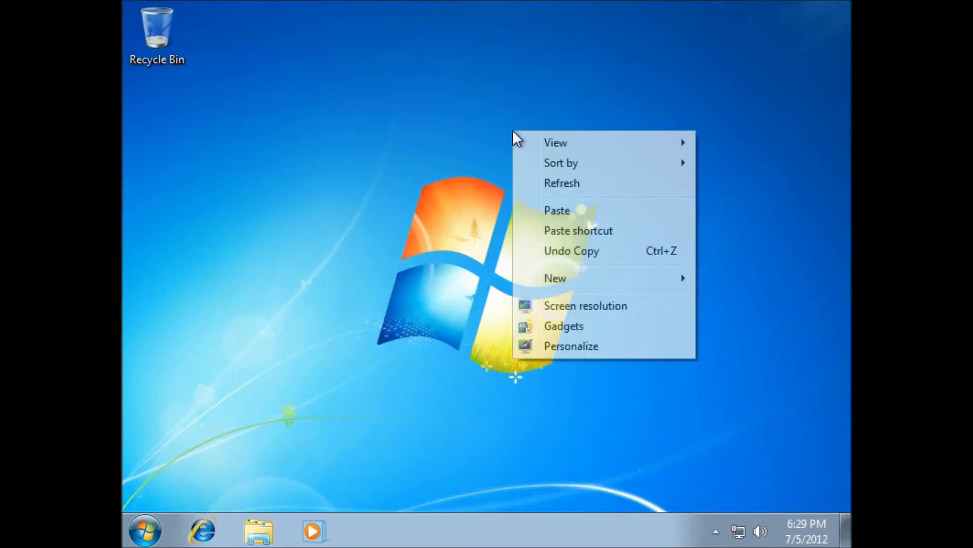
click(559, 182)
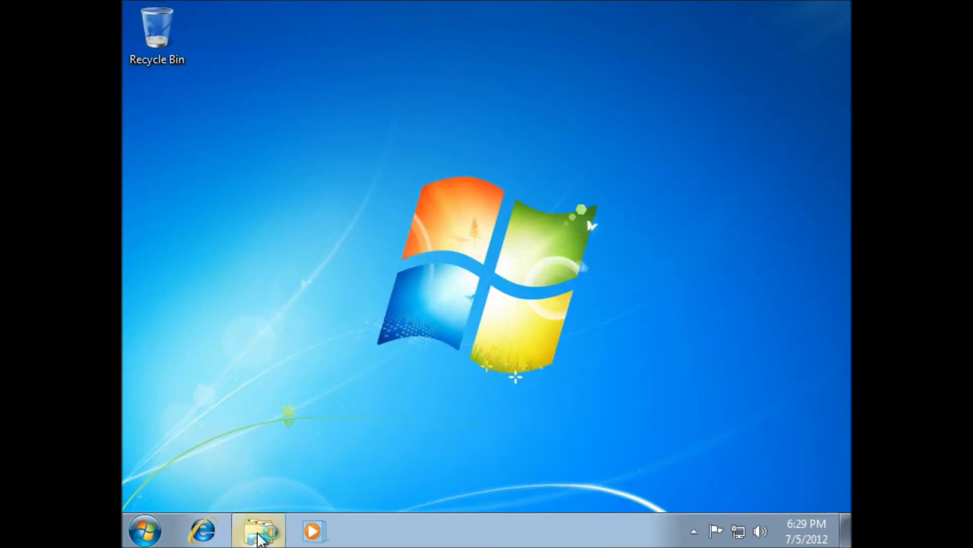
click(258, 530)
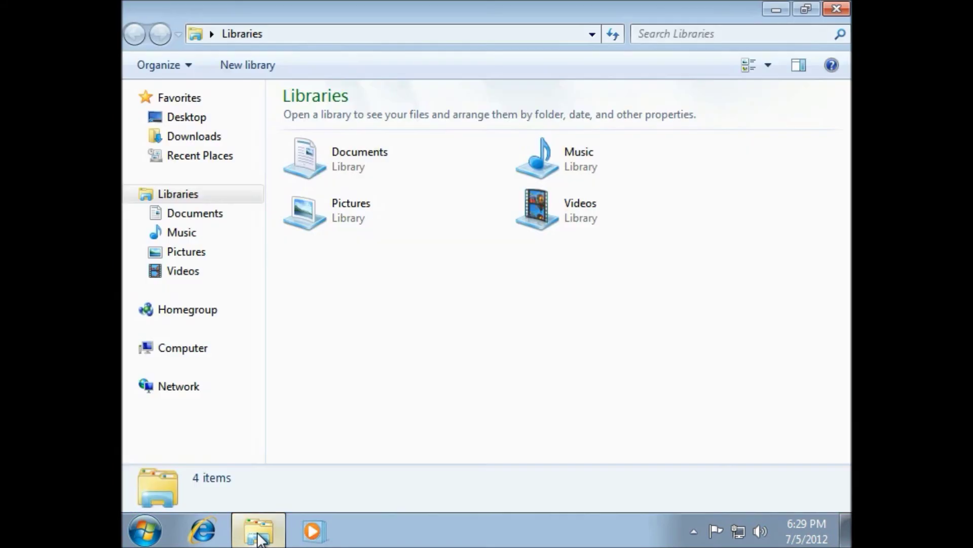
click(195, 212)
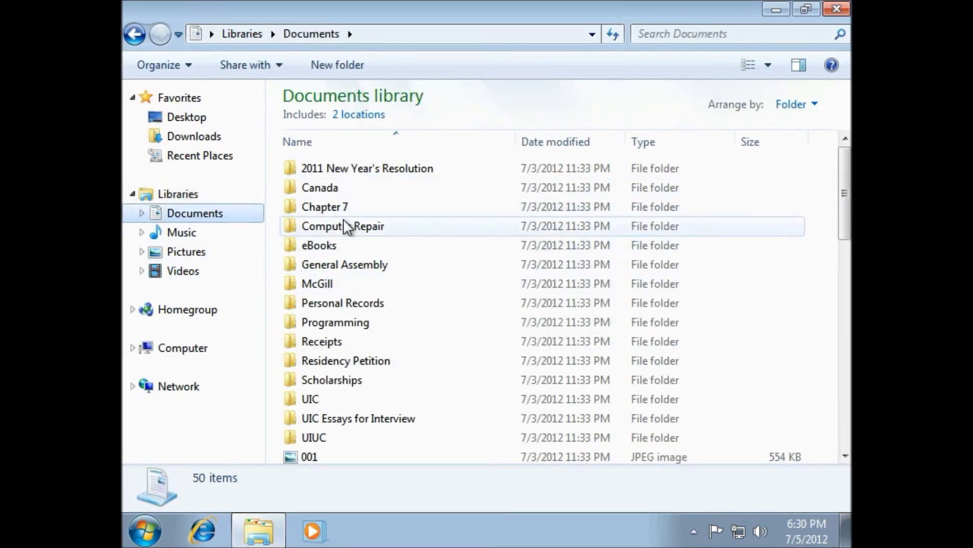
Open Local Disk (C:) from Computer and select the Windows.old folder.
click(191, 354)
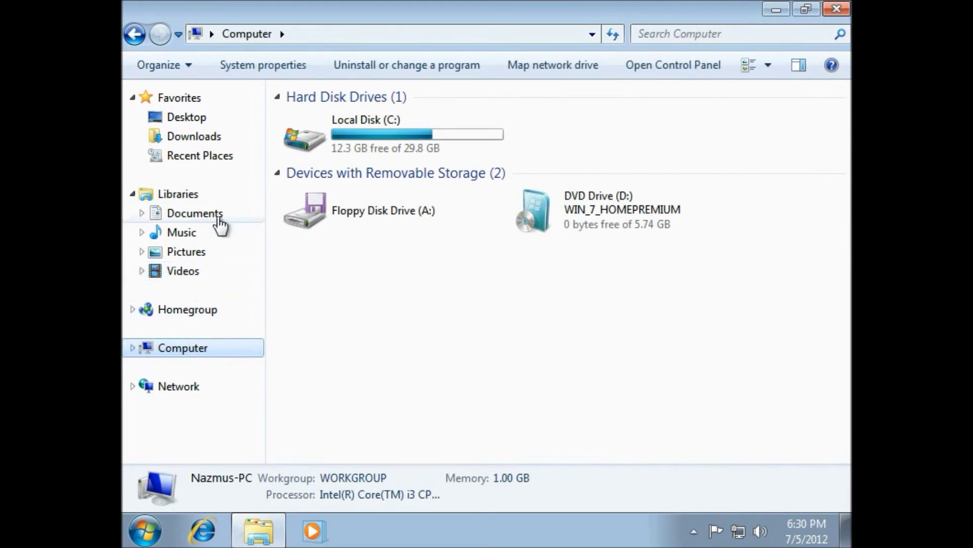
double_click(332, 127)
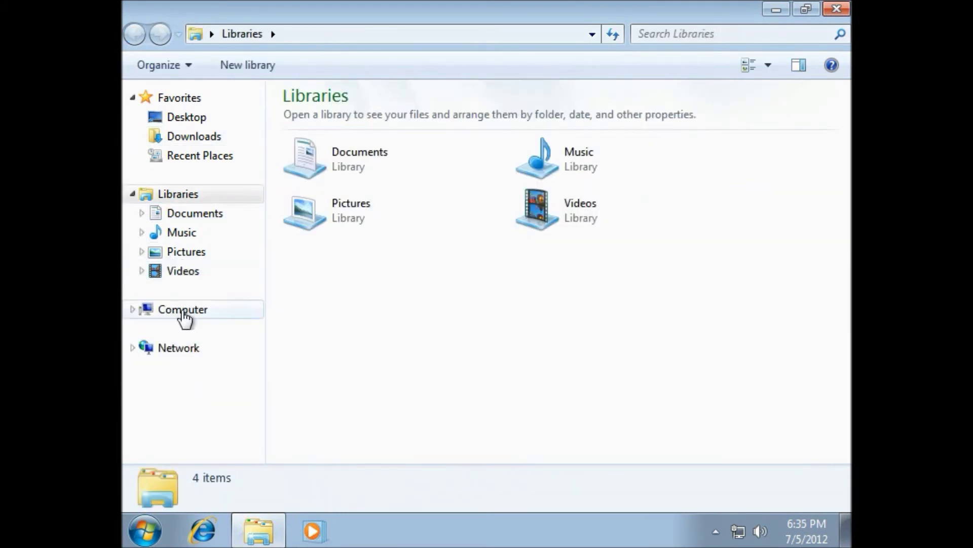
click(177, 314)
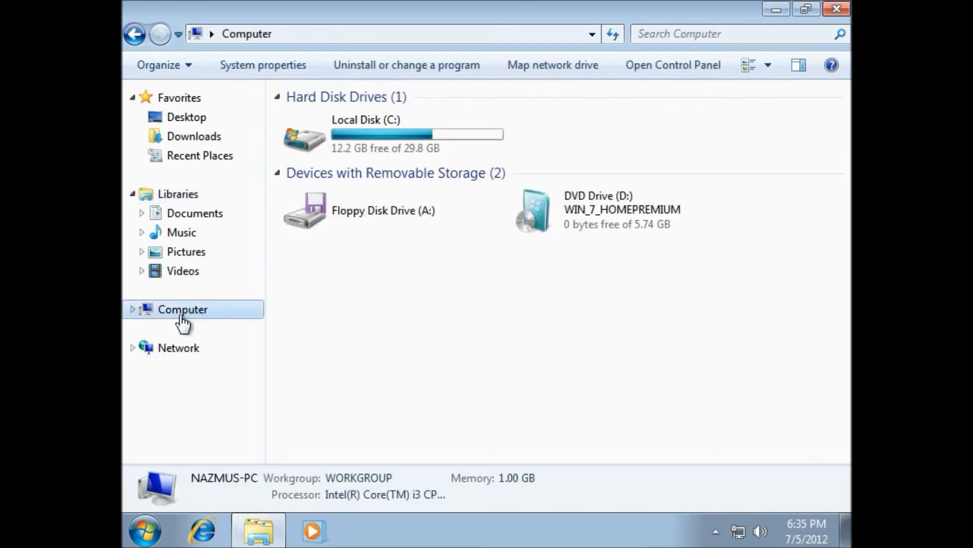
click(471, 123)
double_click(472, 121)
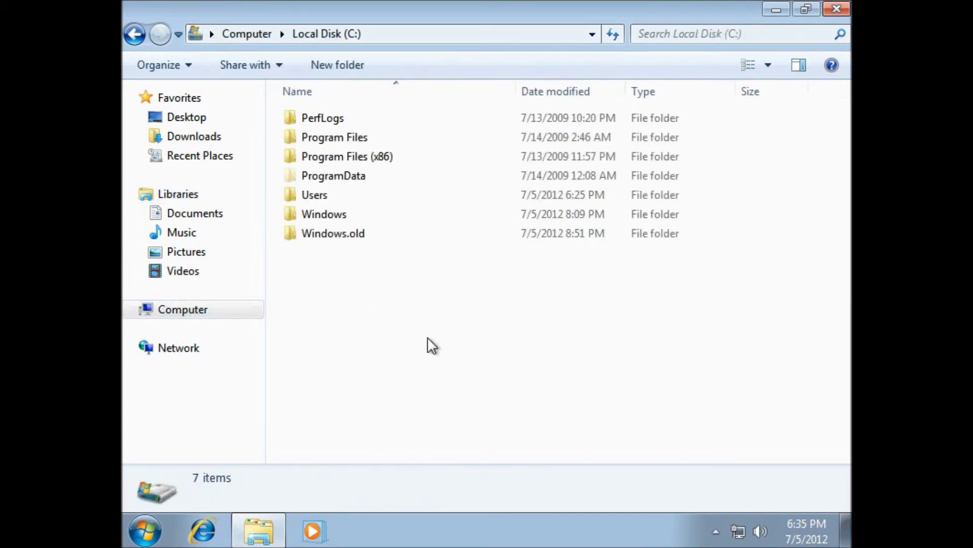
click(331, 238)
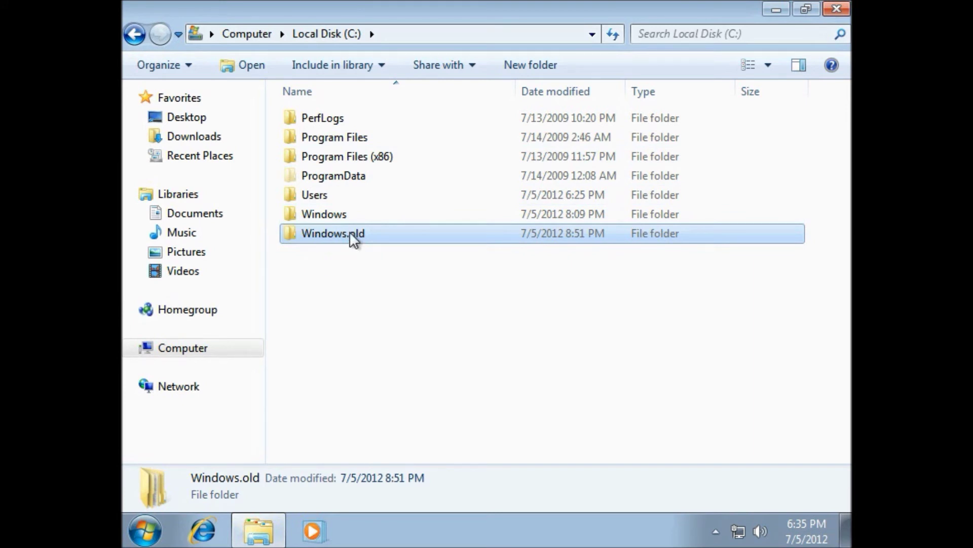
Close the C: drive window and browse Start > All Programs > Accessories > System Tools.
click(838, 7)
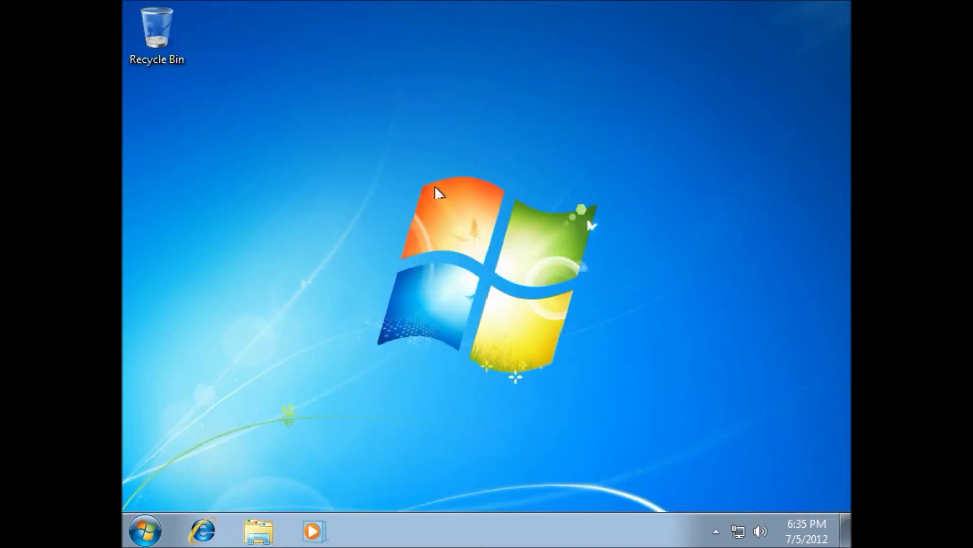
click(141, 529)
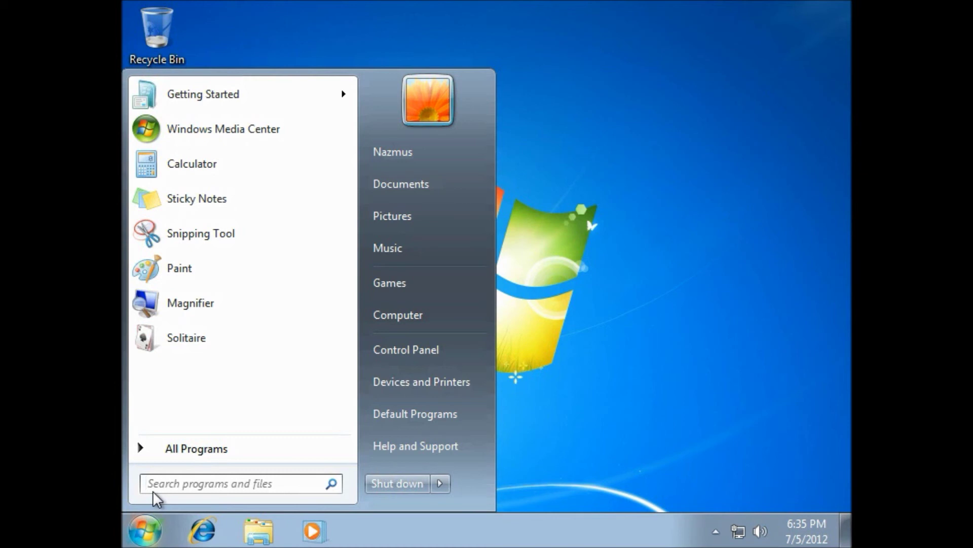
click(205, 446)
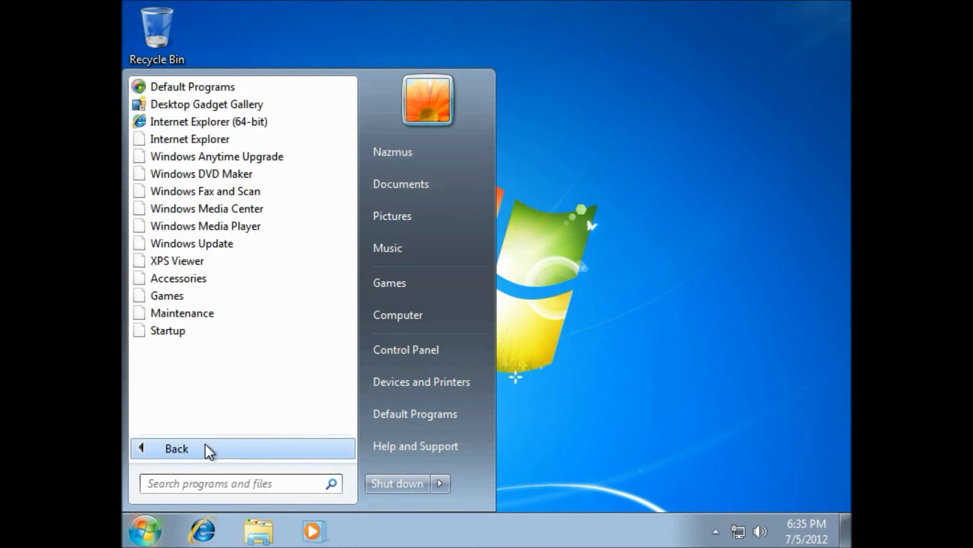
click(187, 284)
scroll(191, 289, down, 1)
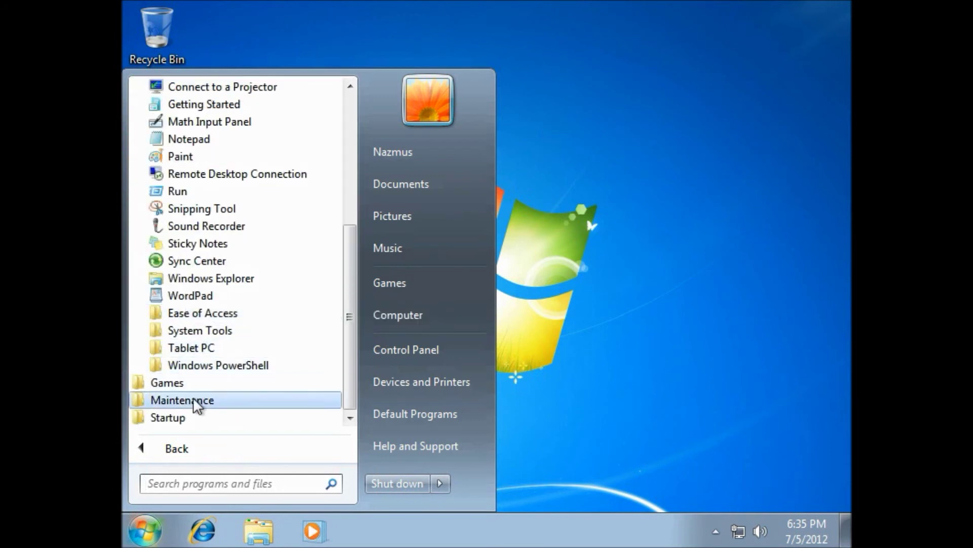
click(217, 330)
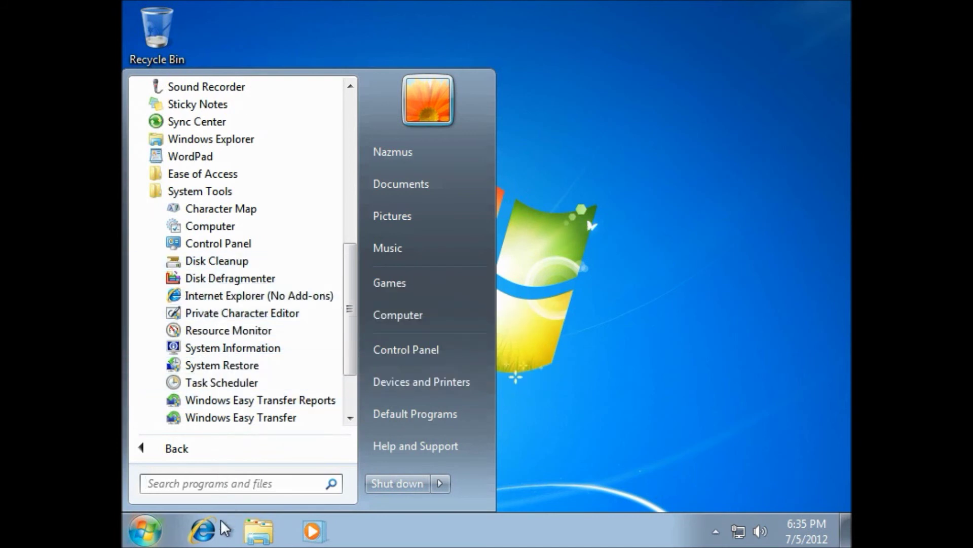
Search the Start menu for 'dis' and launch Disk Cleanup.
click(232, 479)
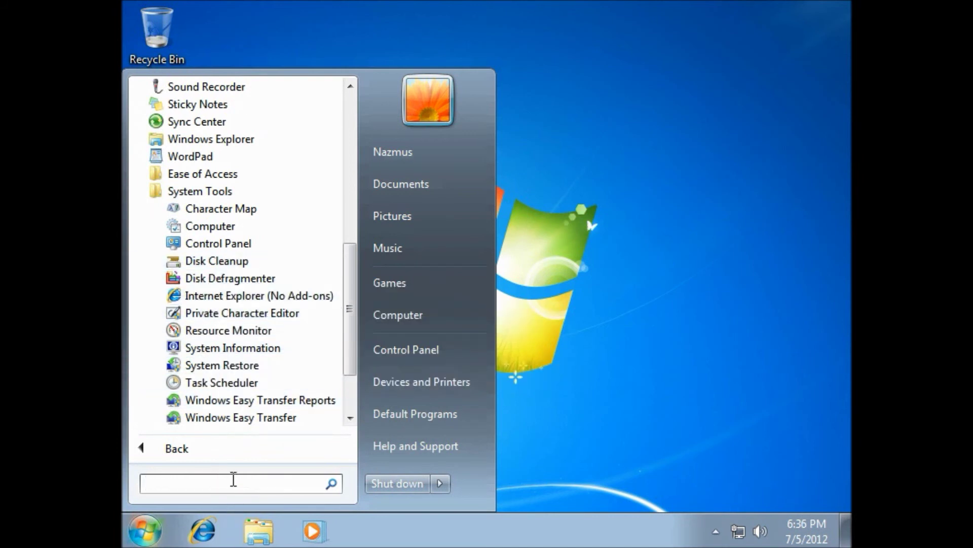
text(dis)
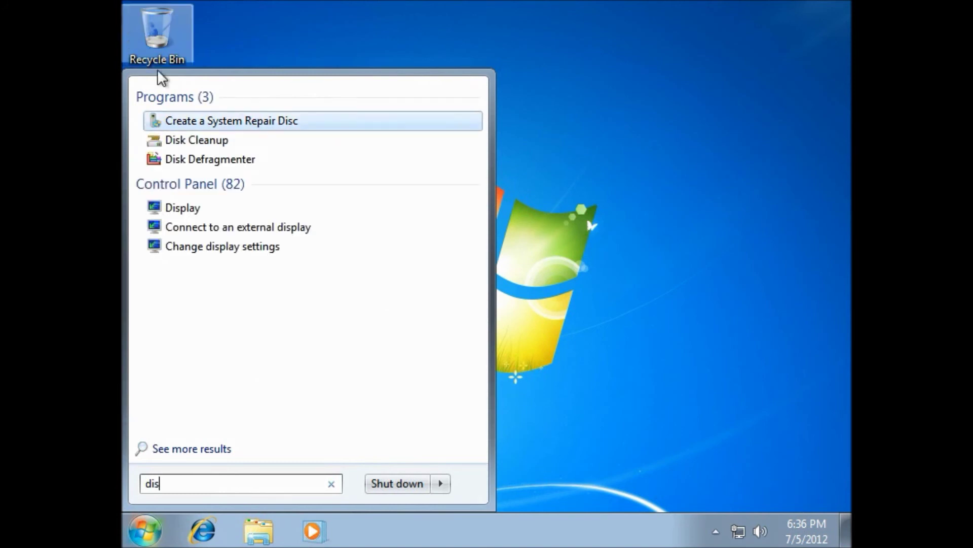
click(203, 140)
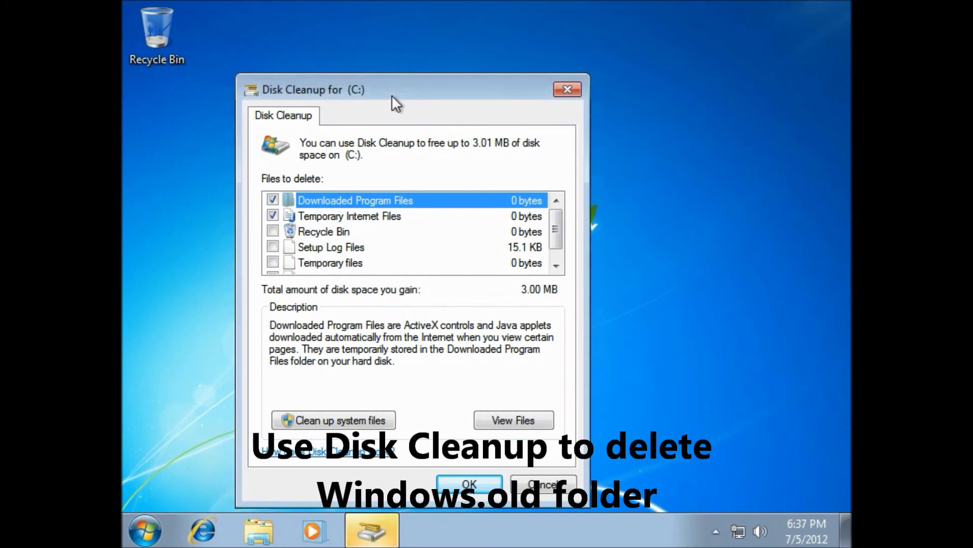
Rescan including system files, tick Previous Windows installation(s) and confirm deleting the 11.9 GB.
drag(396, 96, 430, 81)
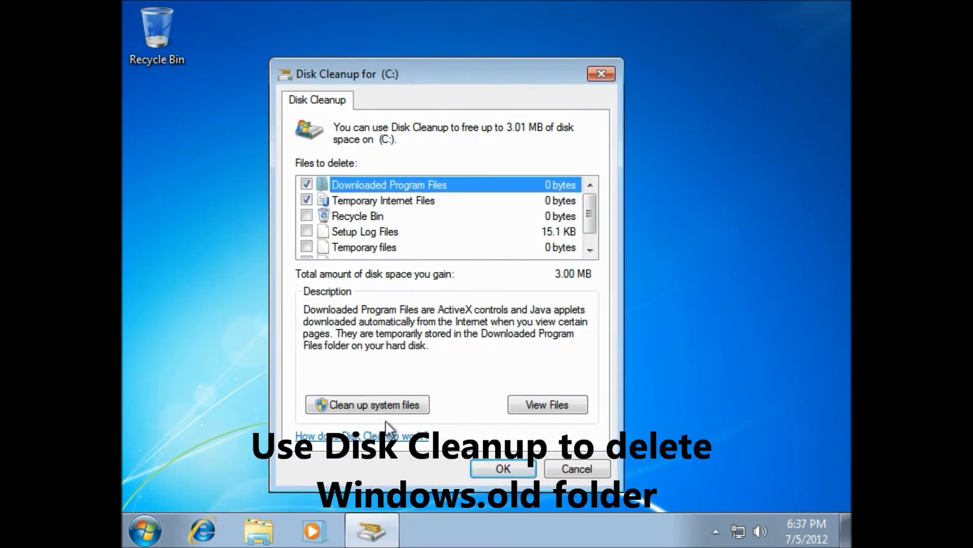
click(397, 411)
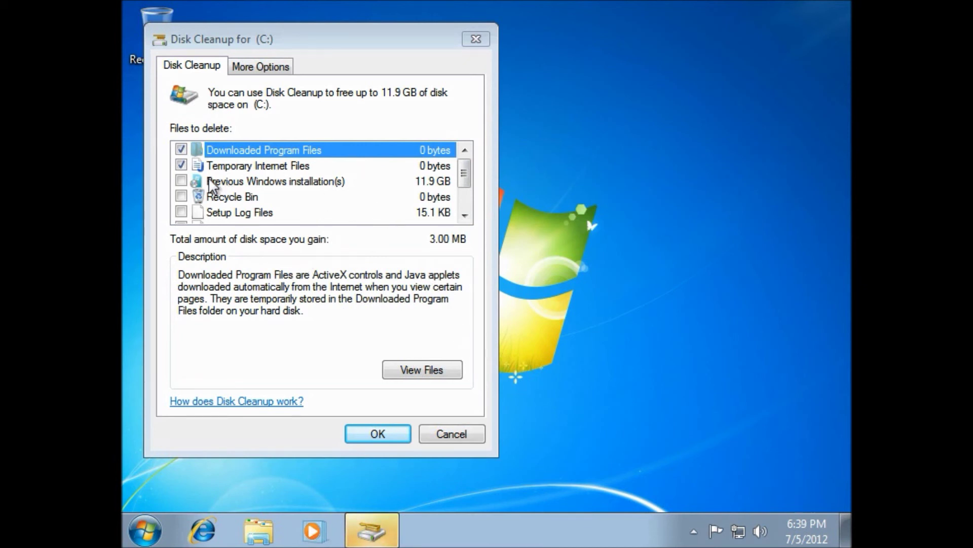
drag(471, 186, 465, 159)
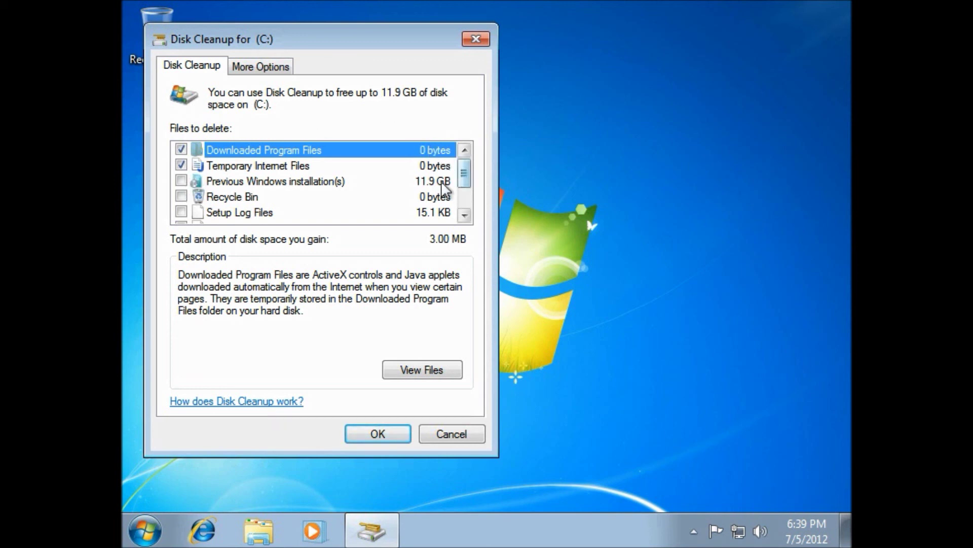
click(182, 181)
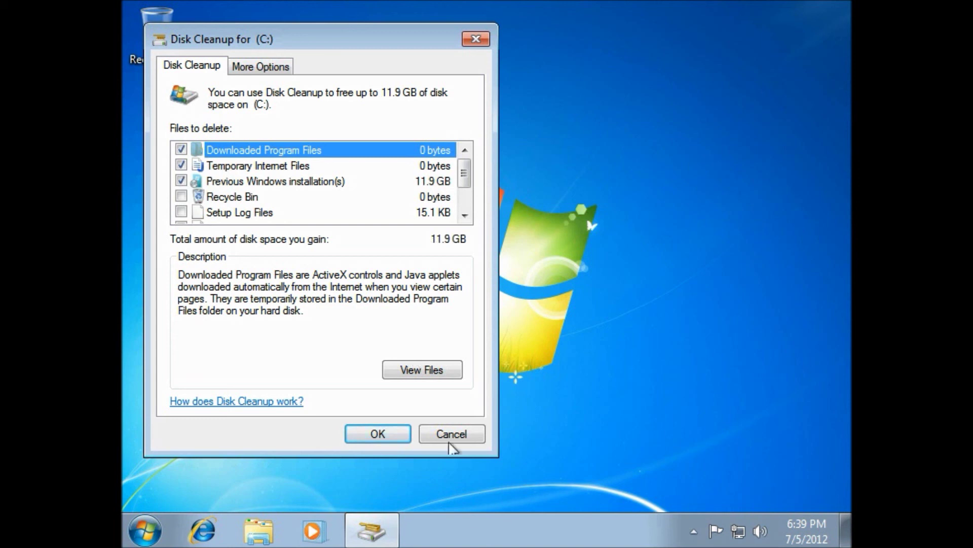
click(394, 434)
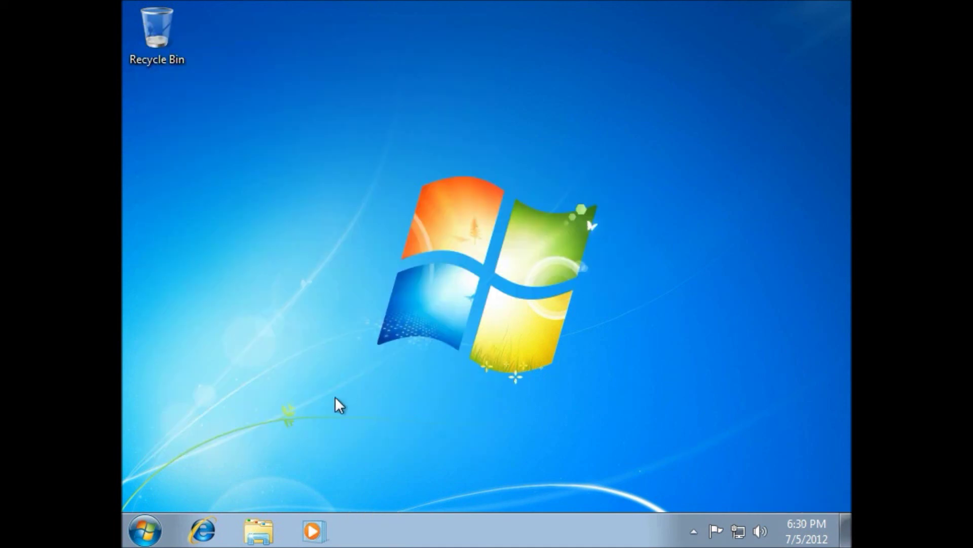
drag(379, 386, 318, 402)
mouse_move(317, 452)
mouse_down()
mouse_move(579, 221)
mouse_move(668, 116)
mouse_move(412, 299)
mouse_move(299, 396)
mouse_move(330, 438)
mouse_up()
click(145, 530)
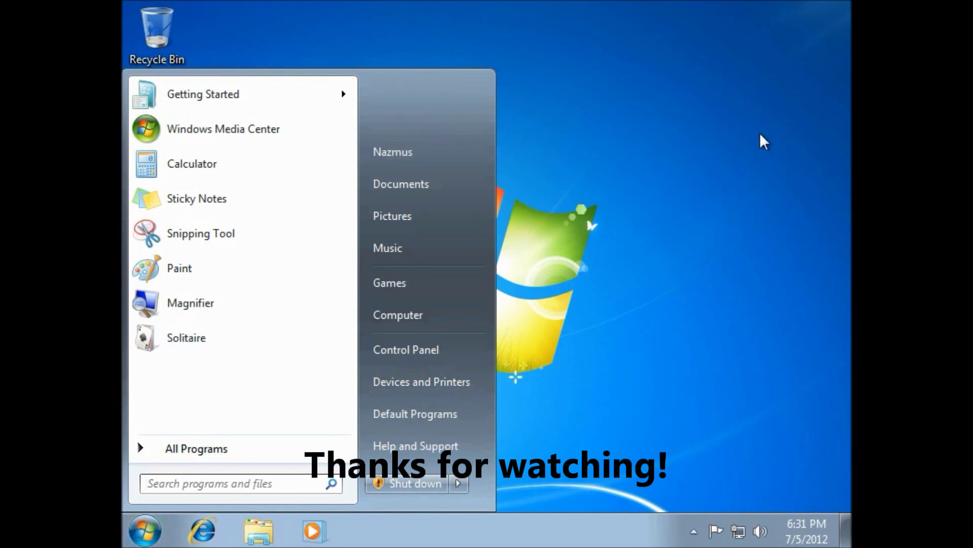
click(723, 141)
drag(315, 355, 722, 117)
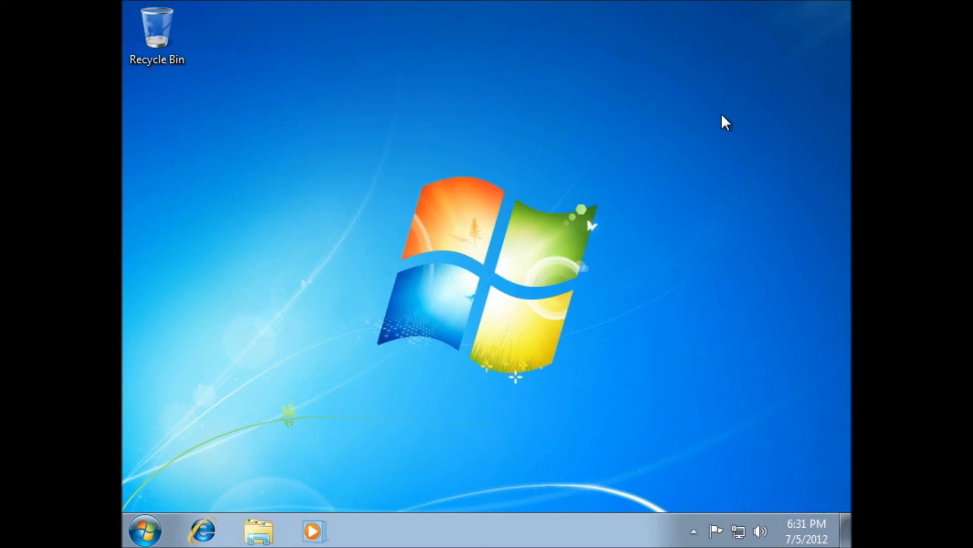